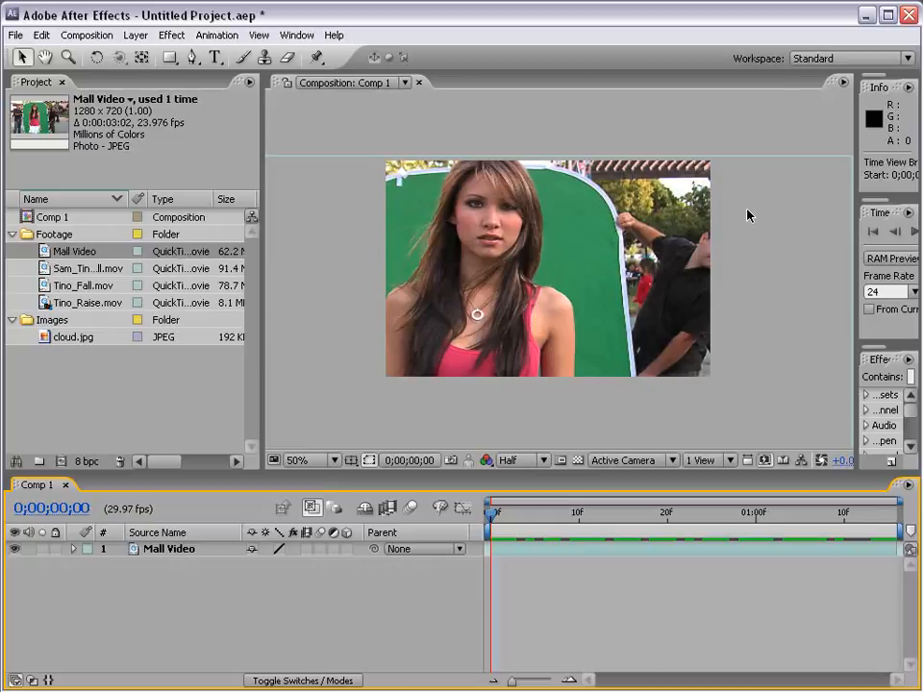
Reset the Standard workspace, discarding the changes made to its layout
{"action": "left_click", "coordinate": [743, 111]}
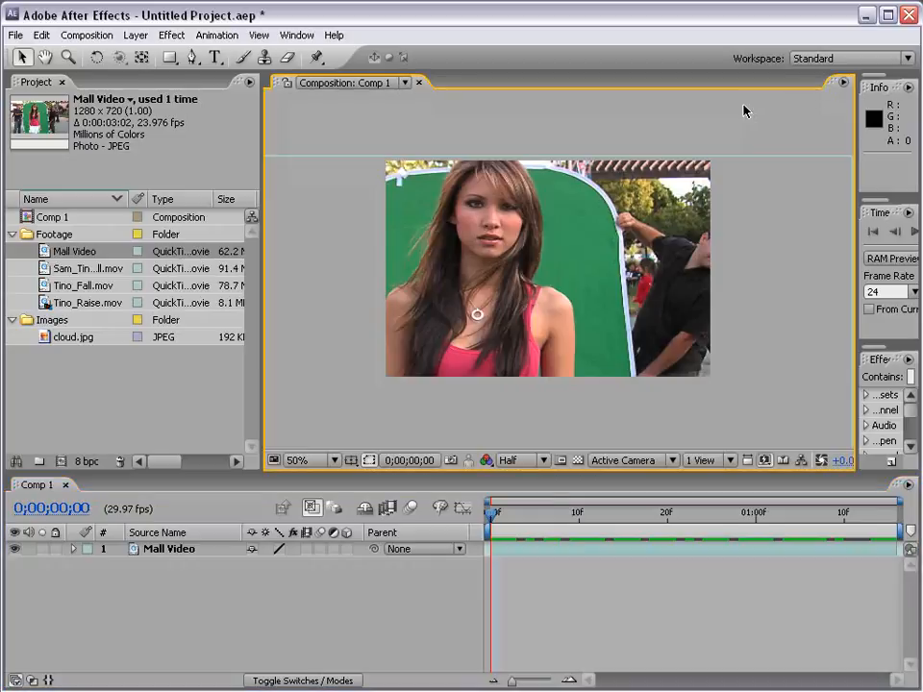
{"action": "left_click", "coordinate": [798, 58]}
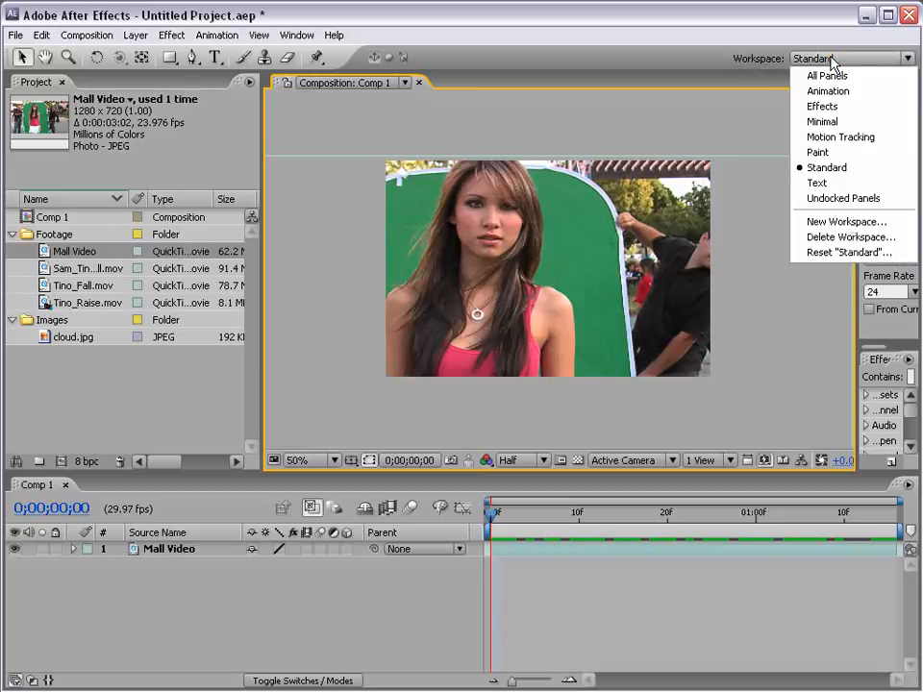
{"action": "left_click", "coordinate": [837, 252]}
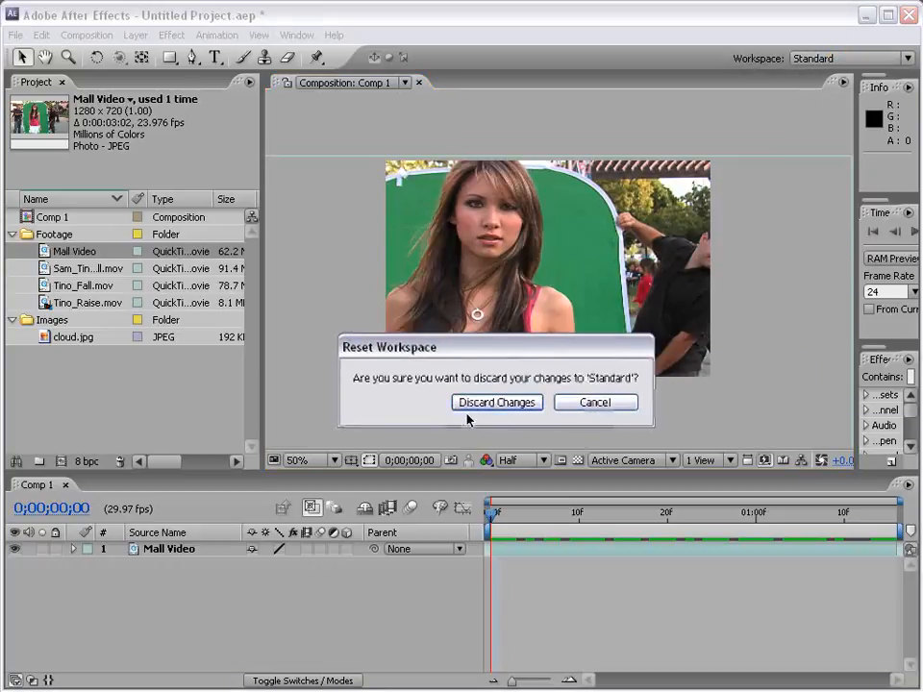
{"action": "left_click", "coordinate": [485, 404]}
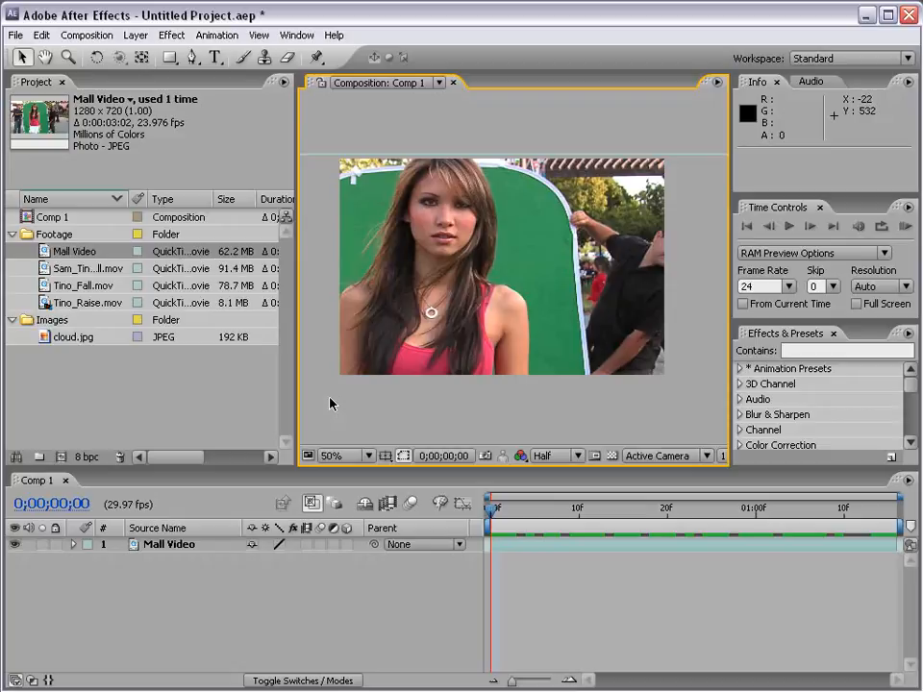
Create a new composition from the Mall Video clip in the Footage folder, matching the footage's settings
{"action": "left_click", "coordinate": [55, 321]}
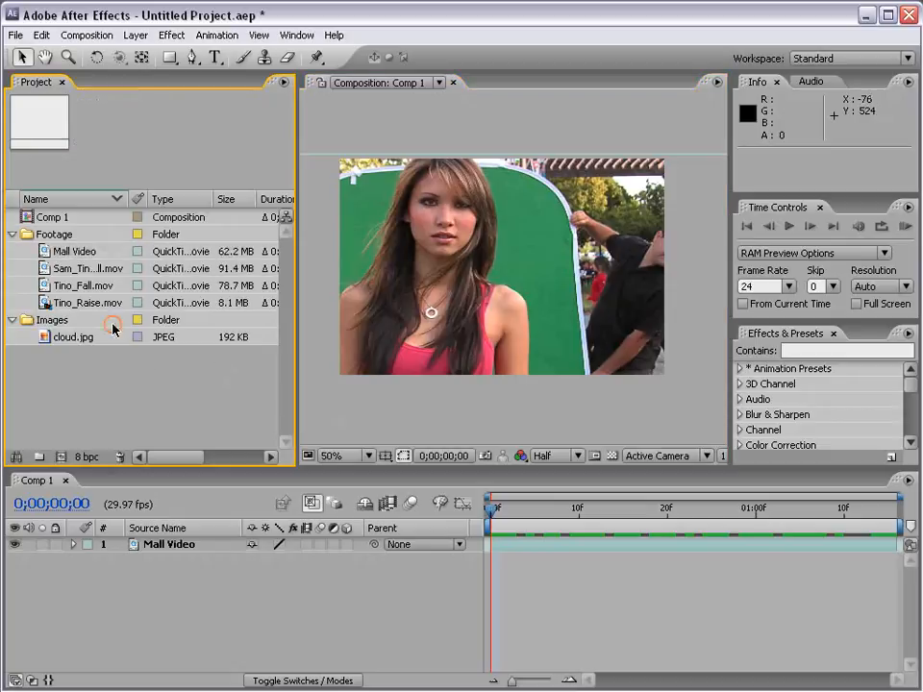
{"action": "left_click", "coordinate": [75, 251]}
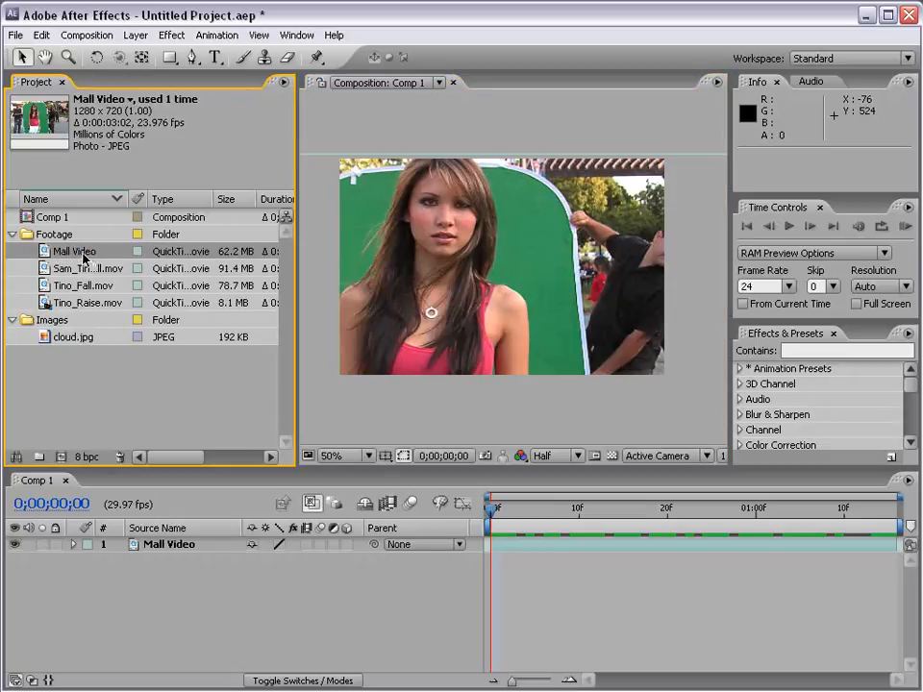
{"action": "left_click_drag", "start_coordinate": [79, 253], "coordinate": [61, 462]}
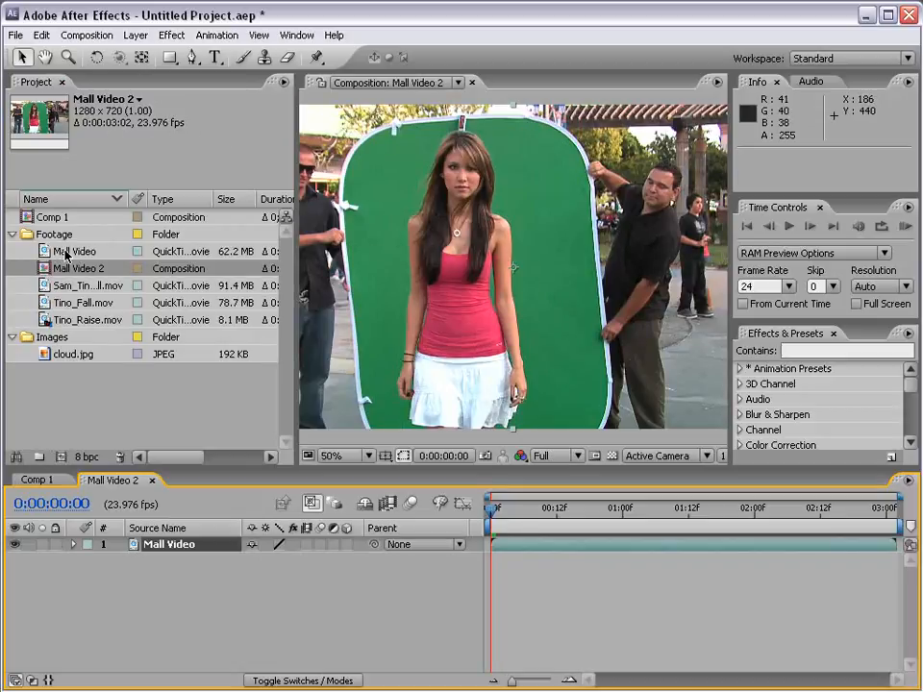
{"action": "scroll", "coordinate": [444, 288], "scroll_direction": "down", "scroll_amount": 1}
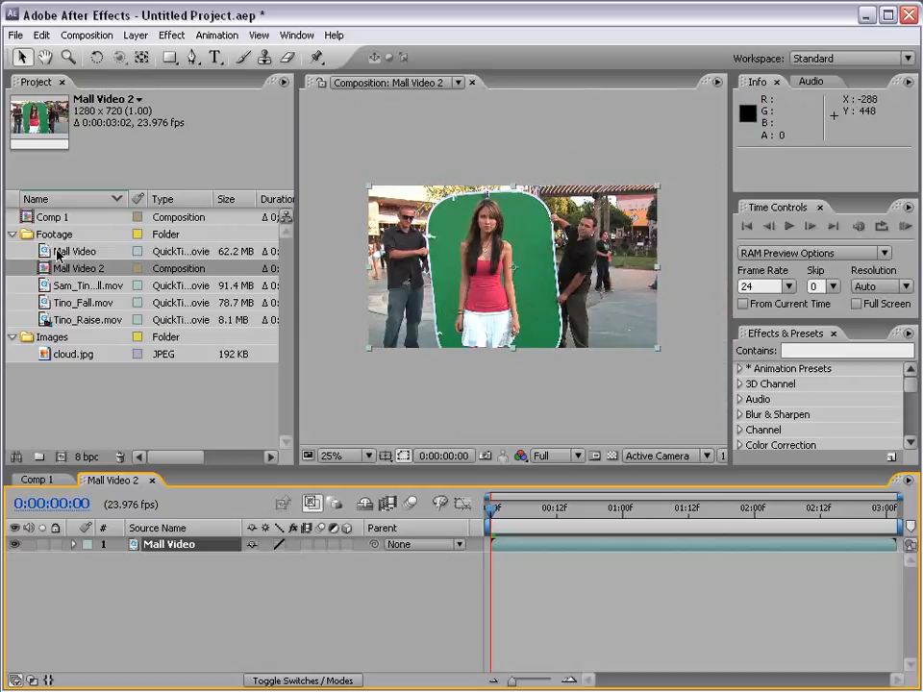
{"action": "left_click_drag", "start_coordinate": [865, 506], "coordinate": [480, 545]}
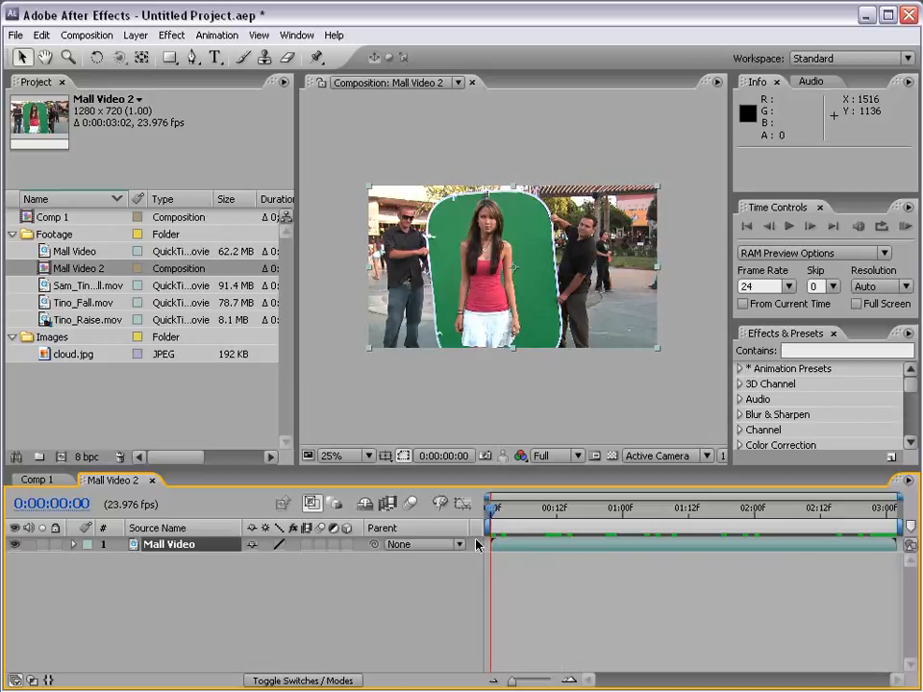
{"action": "left_click", "coordinate": [104, 35]}
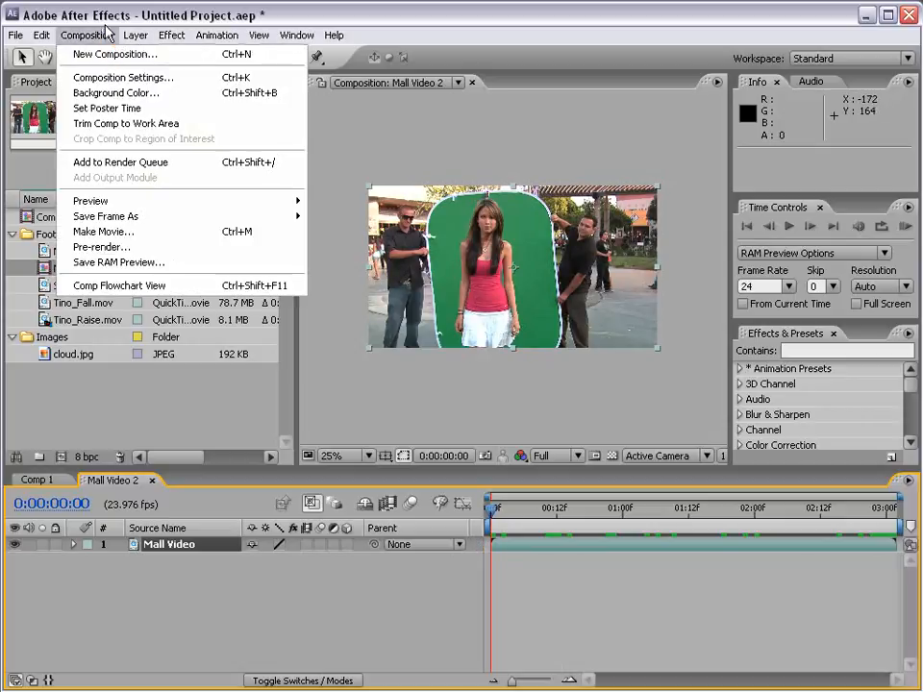
{"action": "left_click", "coordinate": [105, 30]}
{"action": "left_click", "coordinate": [569, 633]}
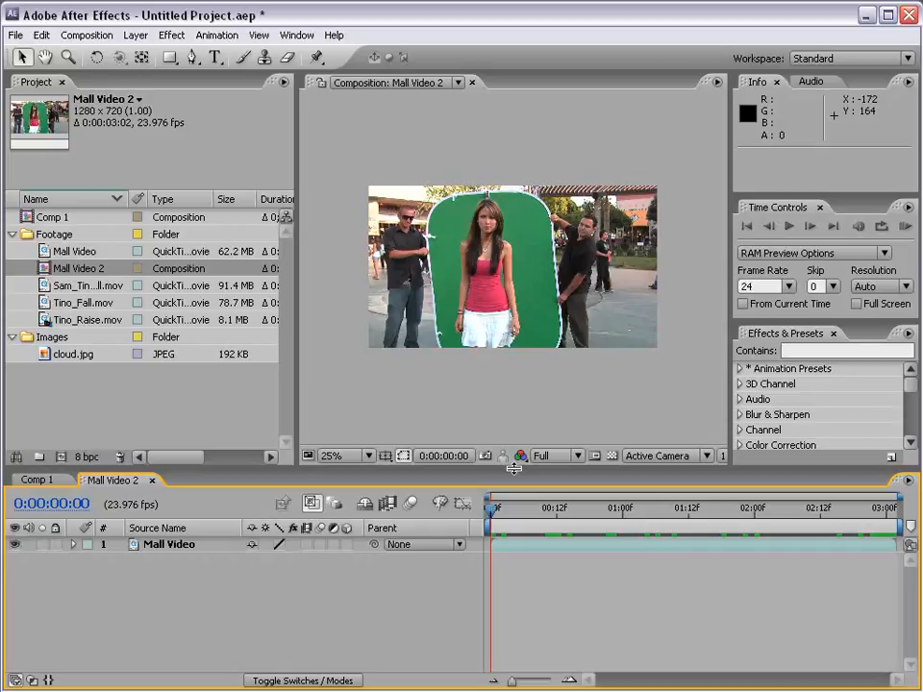
Apply the Fast Blur effect to the Mall Video layer in the Mall Video 2 composition
{"action": "key", "text": "period"}
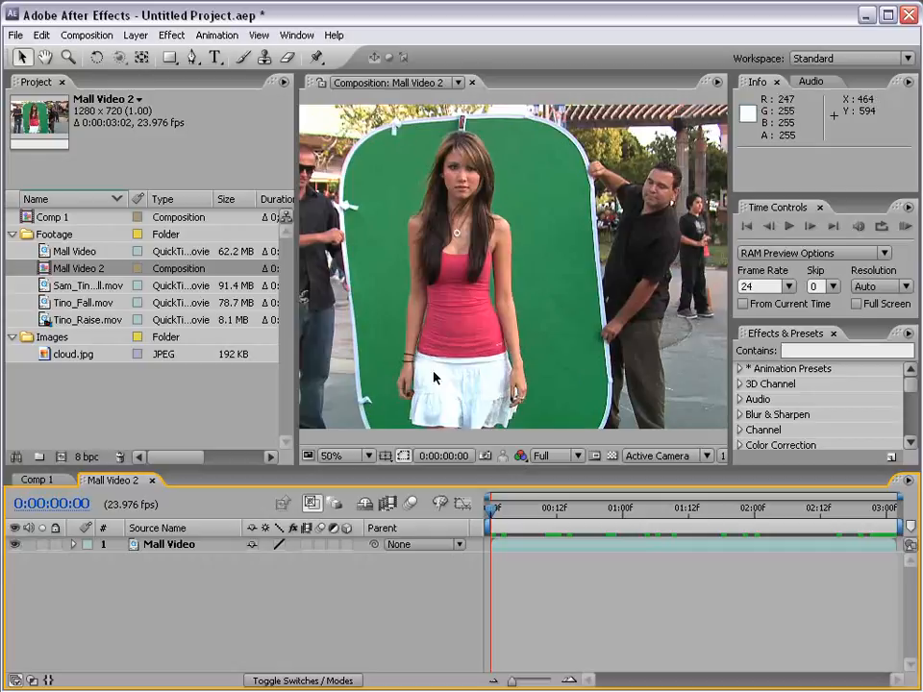
{"action": "left_click", "coordinate": [159, 544]}
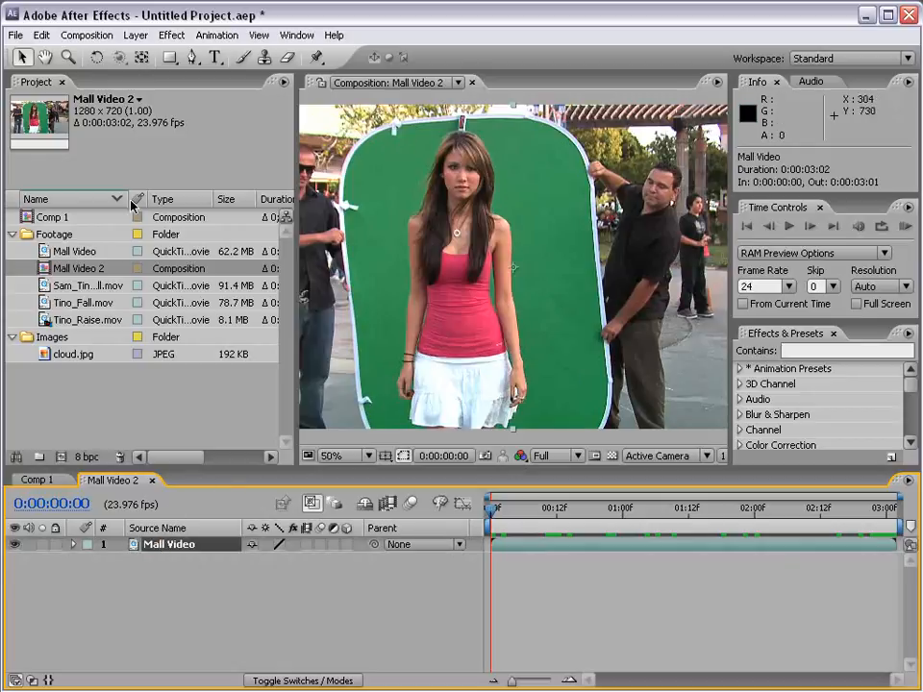
{"action": "left_click", "coordinate": [168, 36]}
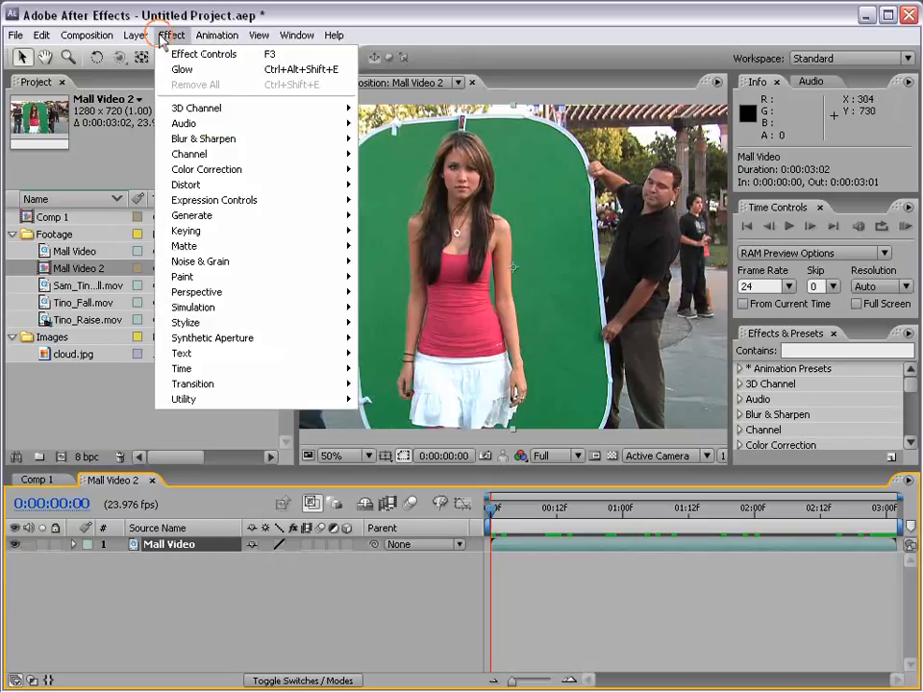
{"action": "left_click", "coordinate": [204, 138]}
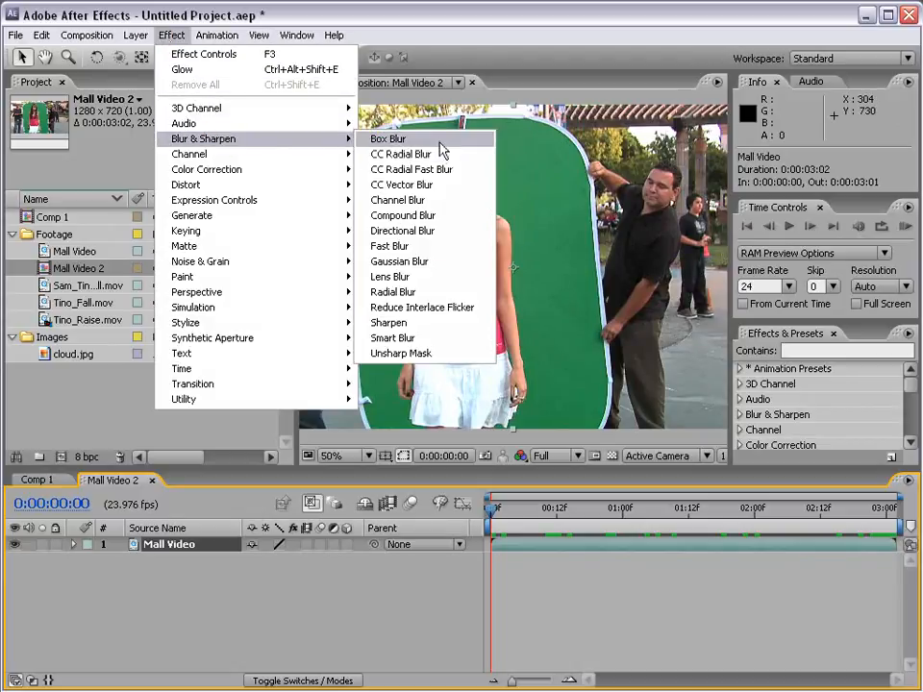
{"action": "left_click", "coordinate": [438, 246]}
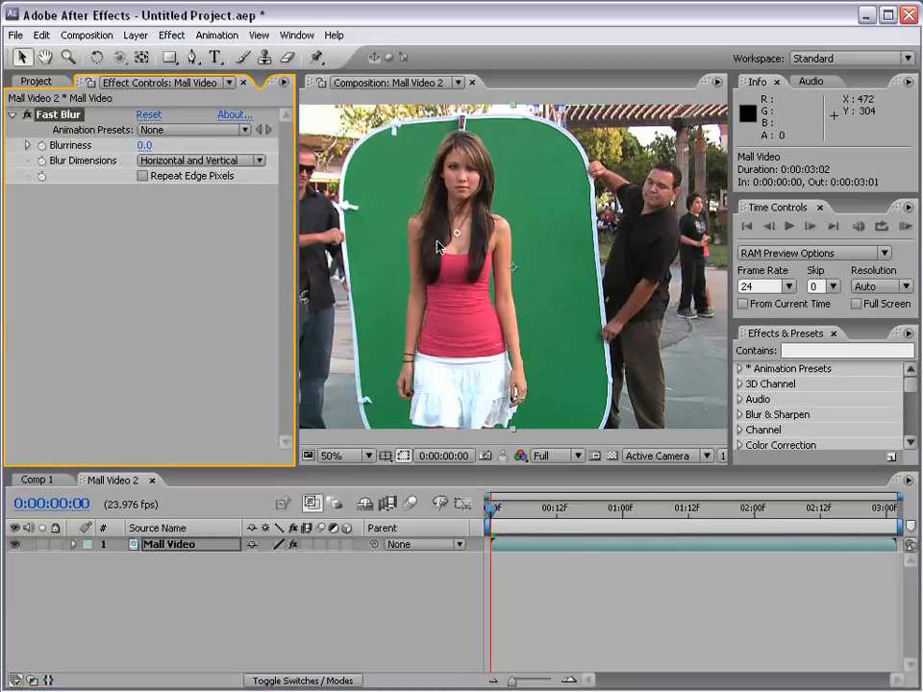
Set Fast Blur's Blurriness to 53.0 and enable Repeat Edge Pixels
{"action": "left_click", "coordinate": [144, 145]}
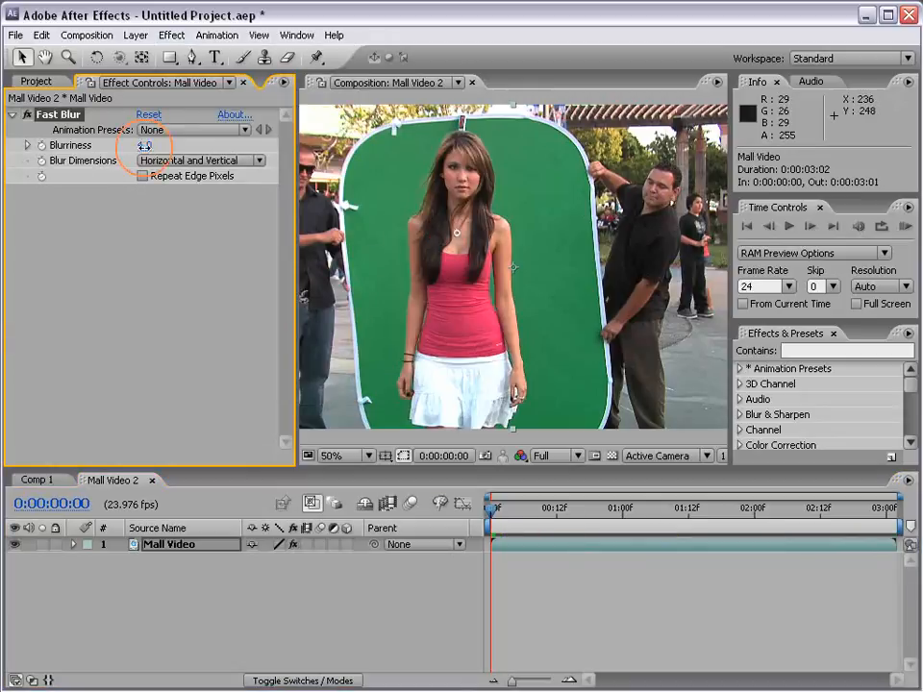
{"action": "left_click_drag", "start_coordinate": [144, 145], "coordinate": [203, 152]}
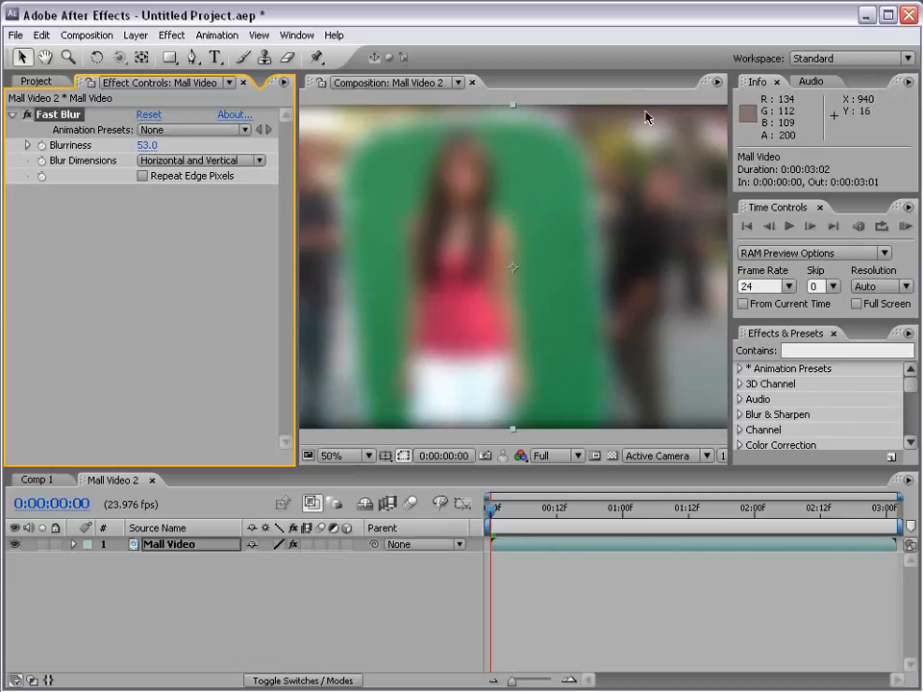
{"action": "left_click", "coordinate": [143, 177]}
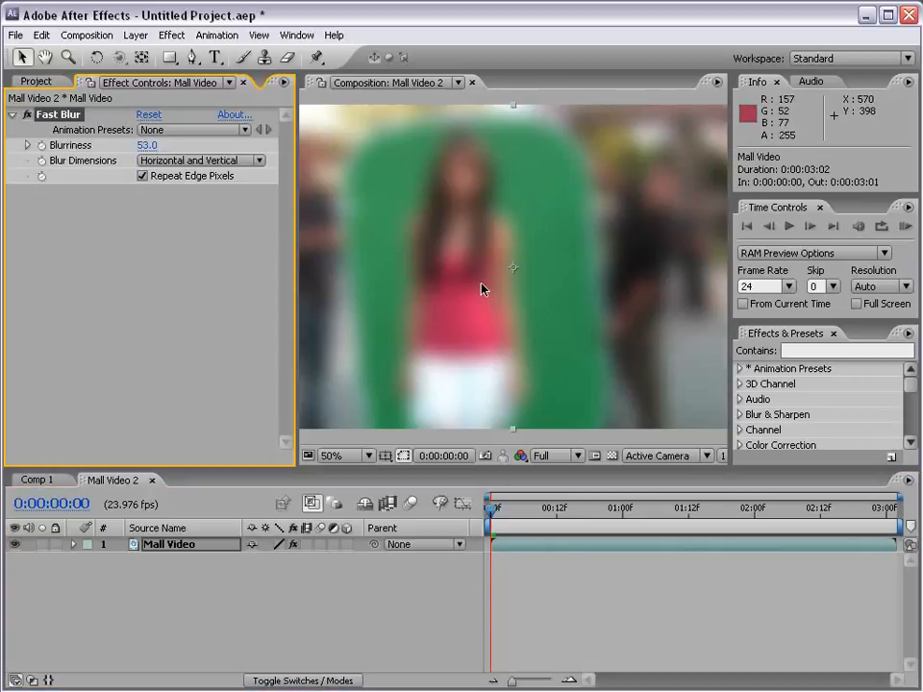
Add a Curves effect to Mall Video and shape its RGB curve into an S, raising the highlights and lowering the shadows
{"action": "key", "text": "comma"}
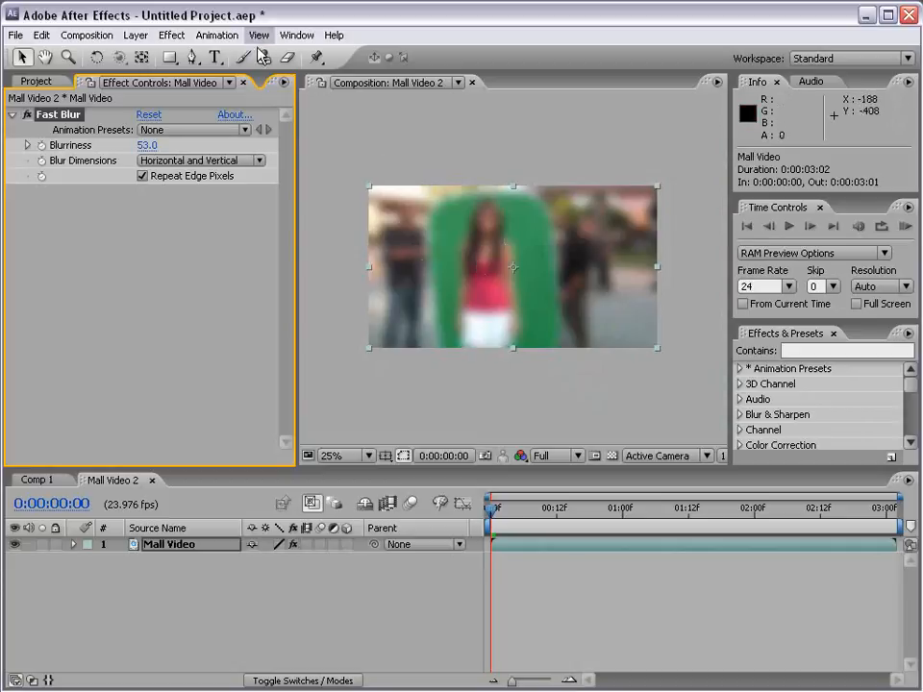
{"action": "left_click", "coordinate": [171, 35]}
{"action": "mouse_move", "coordinate": [212, 171]}
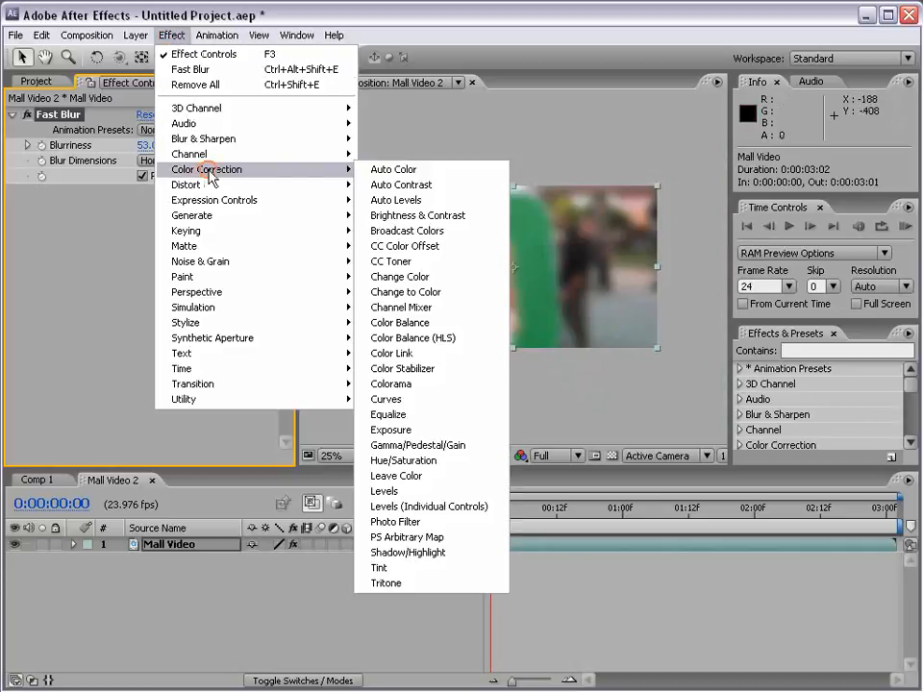
{"action": "left_click", "coordinate": [392, 399]}
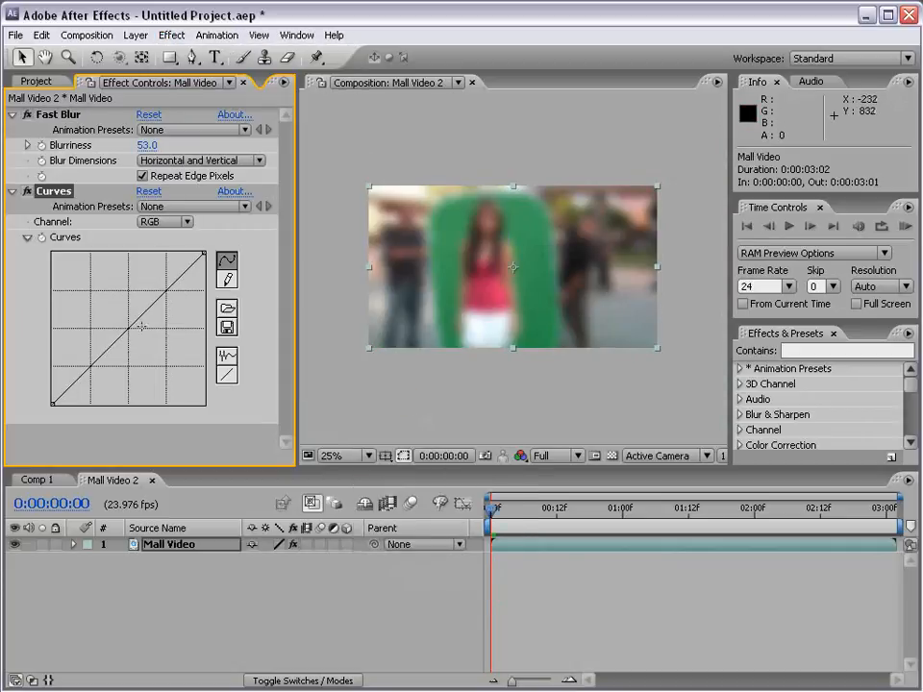
{"action": "left_click_drag", "start_coordinate": [142, 327], "coordinate": [133, 280]}
{"action": "left_click_drag", "start_coordinate": [102, 331], "coordinate": [100, 358]}
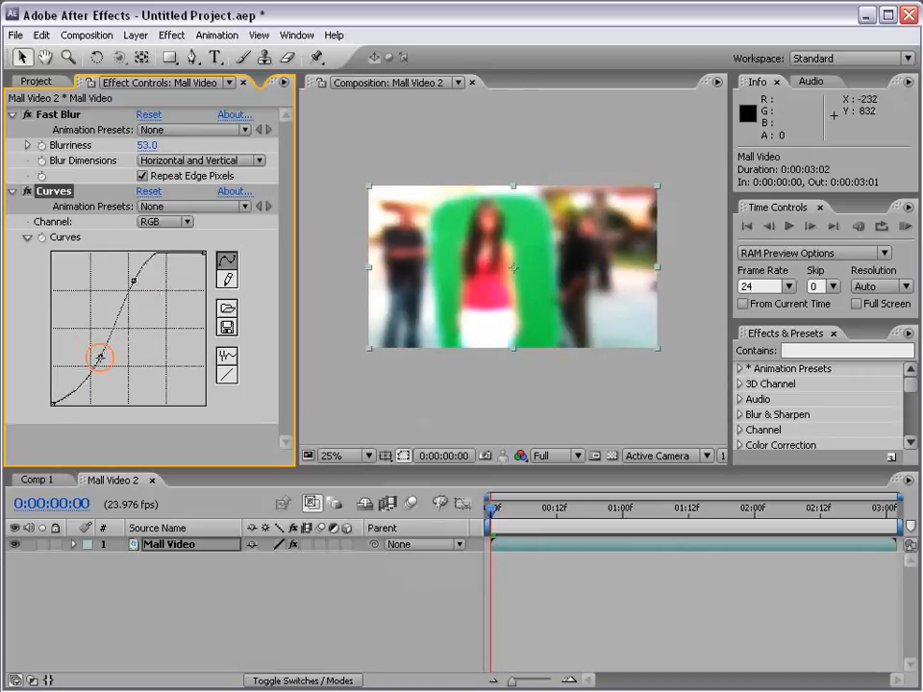
Reorder the layer's effects so Fast Blur comes after Curves, and collapse the settings of both effects
{"action": "left_click", "coordinate": [13, 114]}
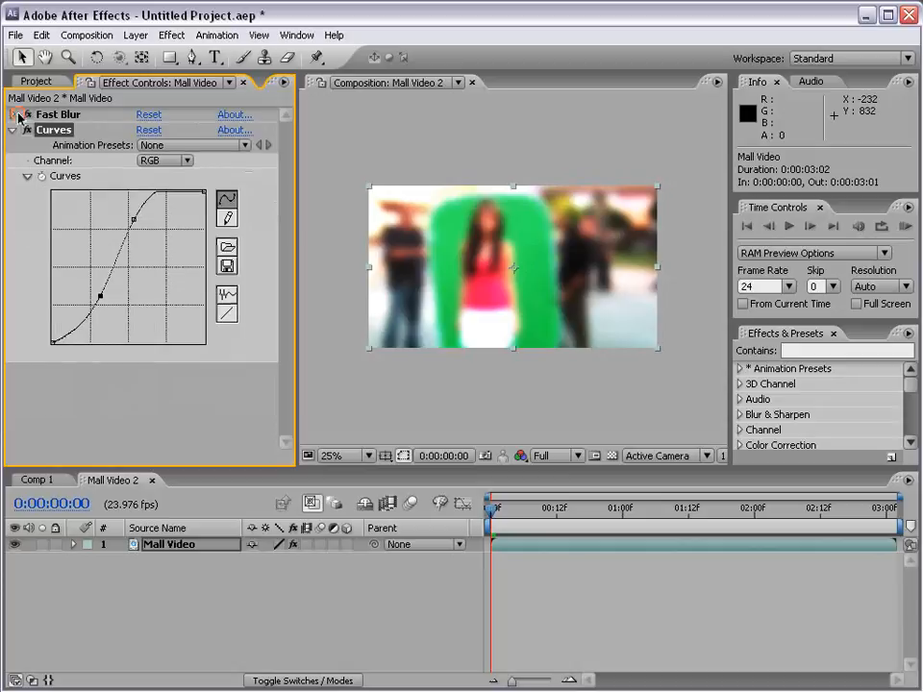
{"action": "left_click_drag", "start_coordinate": [55, 120], "coordinate": [68, 365]}
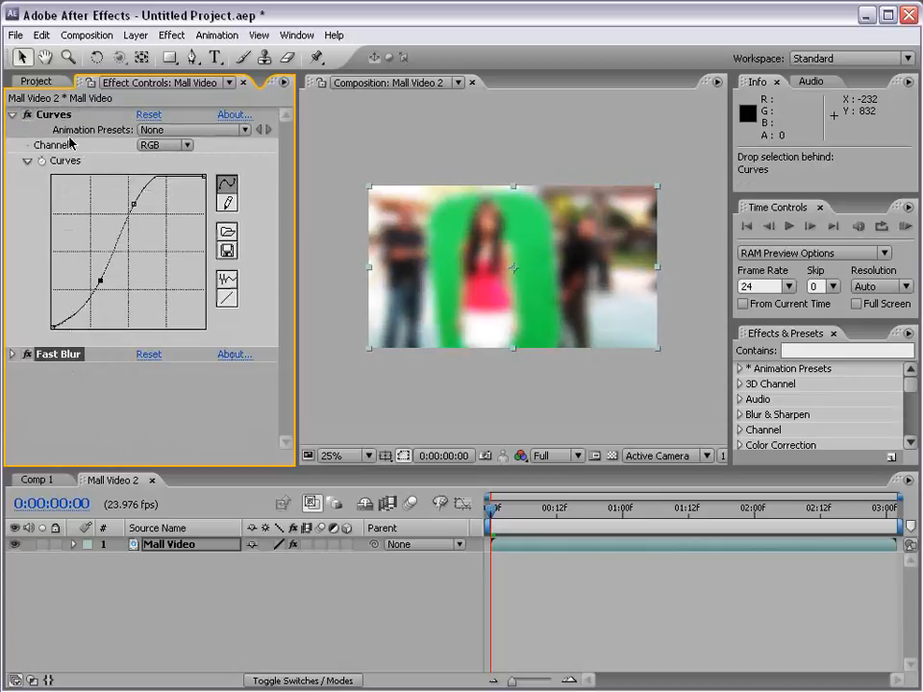
{"action": "left_click", "coordinate": [14, 114]}
{"action": "mouse_move", "coordinate": [54, 114]}
{"action": "left_mouse_down"}
{"action": "mouse_move", "coordinate": [66, 146]}
{"action": "mouse_move", "coordinate": [54, 137]}
{"action": "left_mouse_up"}
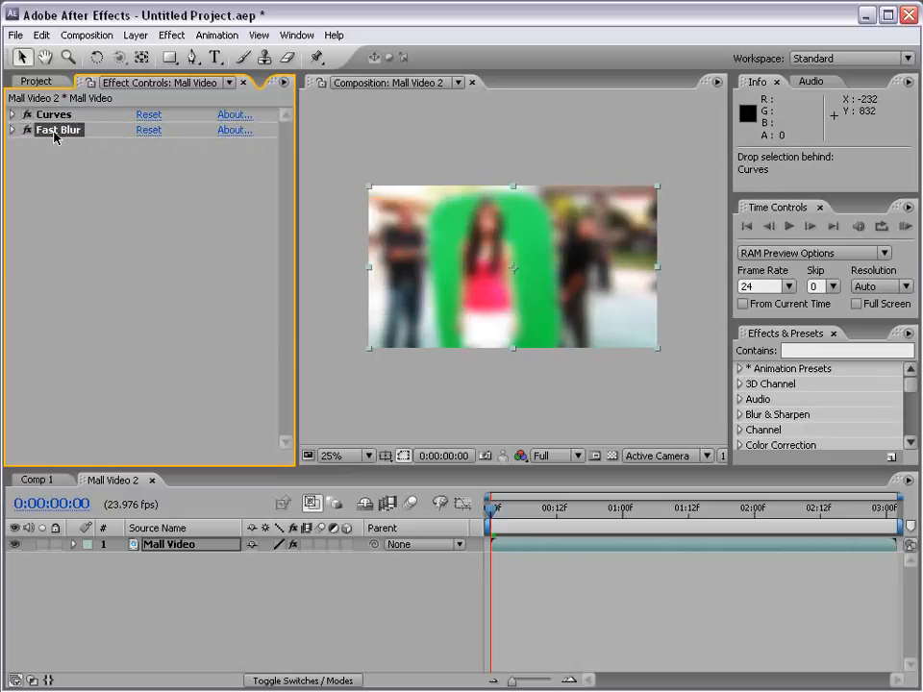
{"action": "left_click", "coordinate": [84, 136]}
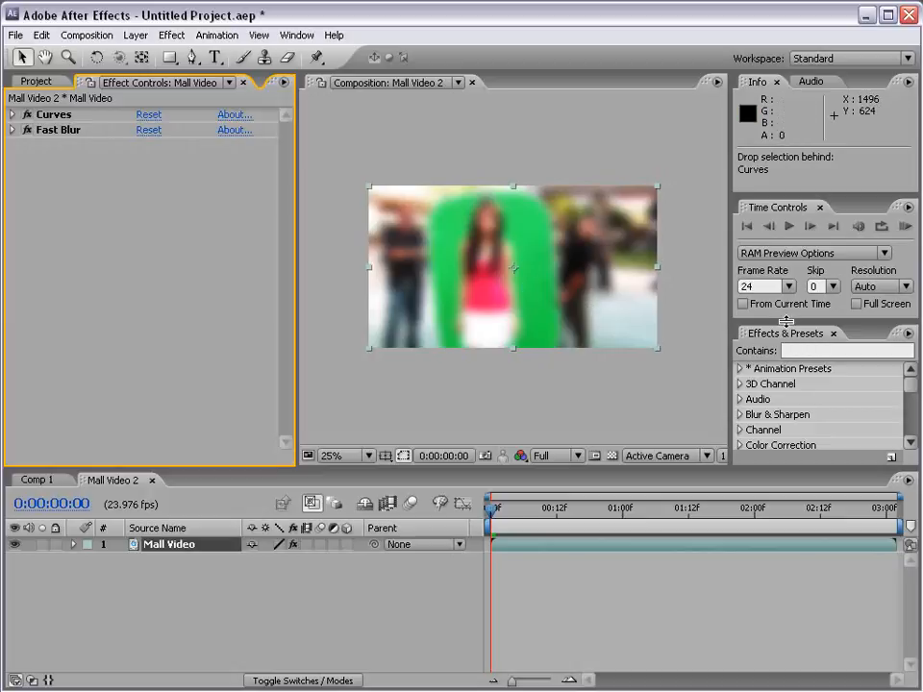
Search the effects for "glow", apply Glow to the Mall Video layer, and set its Glow Radius to 181.0
{"action": "left_click_drag", "start_coordinate": [786, 321], "coordinate": [783, 241]}
{"action": "left_click", "coordinate": [749, 275]}
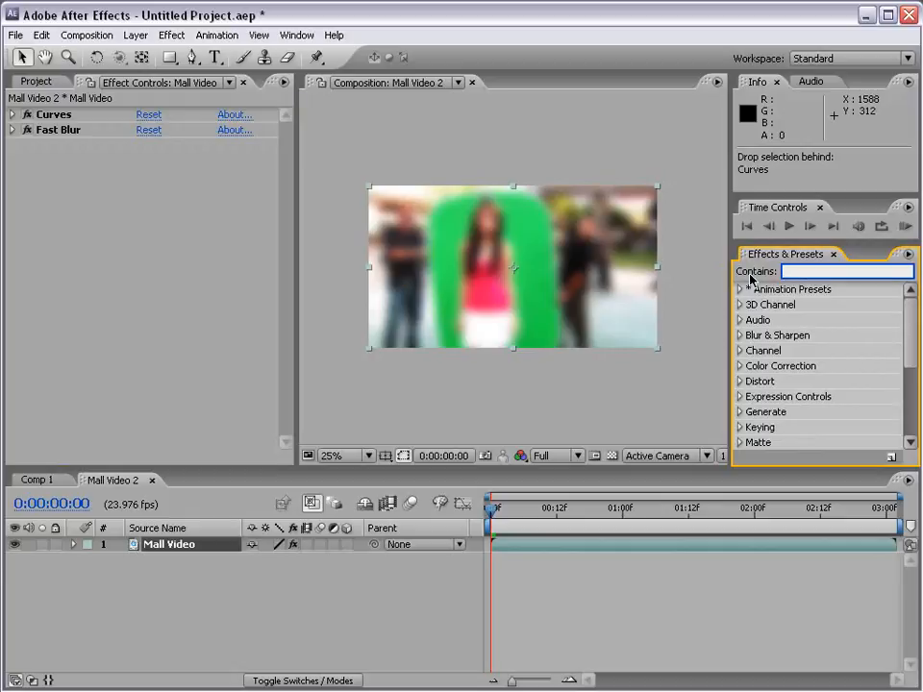
{"action": "type", "text": "glow"}
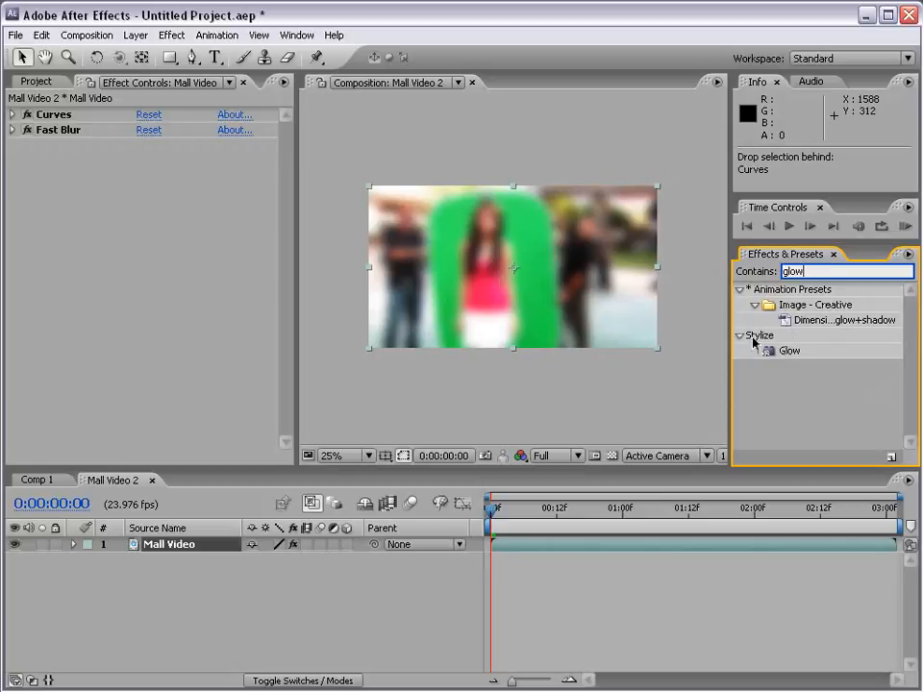
{"action": "left_click", "coordinate": [769, 353]}
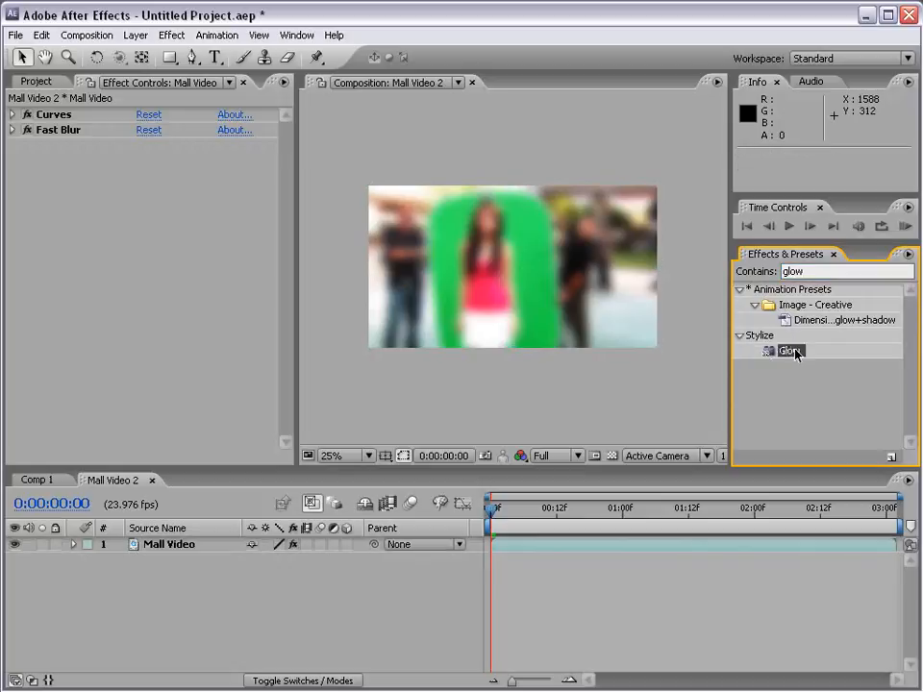
{"action": "left_click_drag", "start_coordinate": [789, 352], "coordinate": [527, 551]}
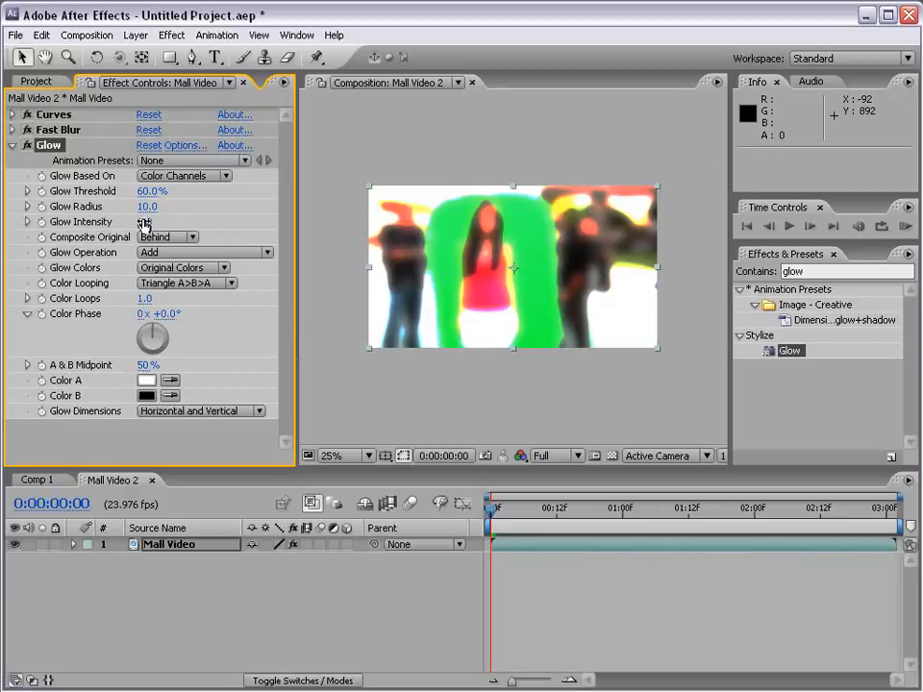
{"action": "left_click_drag", "start_coordinate": [146, 205], "coordinate": [296, 206]}
Turn off the Fast Blur and Curves effects on the Mall Video layer
{"action": "left_click", "coordinate": [28, 130]}
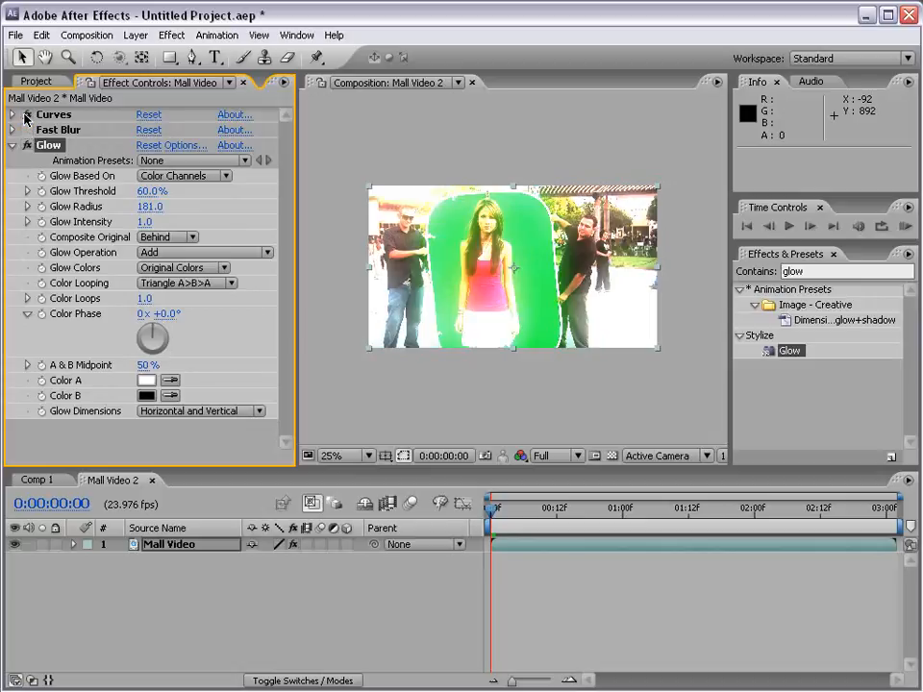
{"action": "left_click", "coordinate": [26, 115]}
{"action": "scroll", "coordinate": [563, 255], "scroll_direction": "up", "scroll_amount": 2}
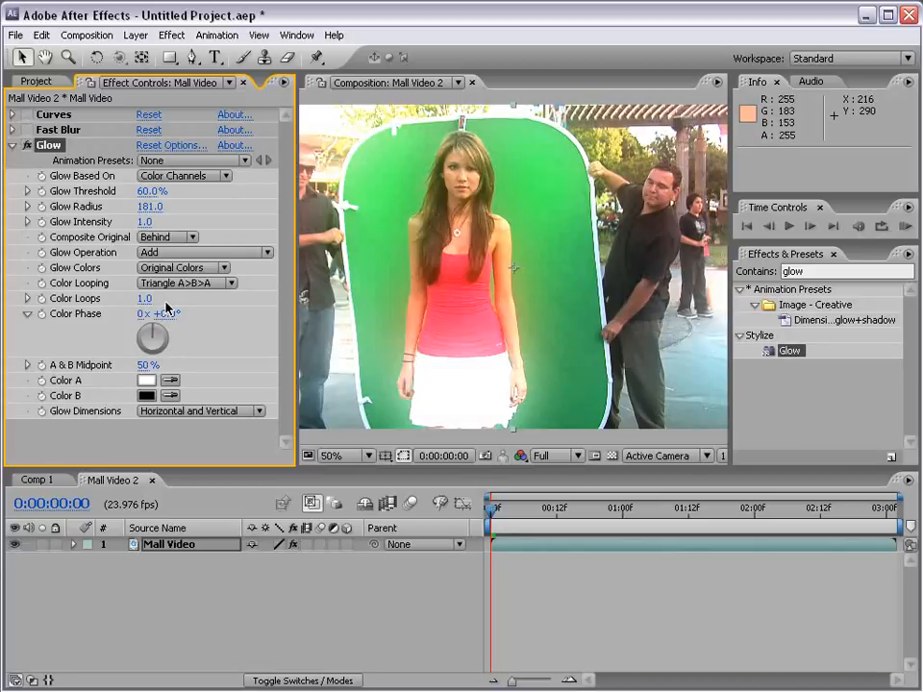
Set the Glow Threshold to 87.1%, undoing the first threshold adjustment
{"action": "left_click_drag", "start_coordinate": [150, 192], "coordinate": [159, 191]}
{"action": "key", "text": "ctrl+z"}
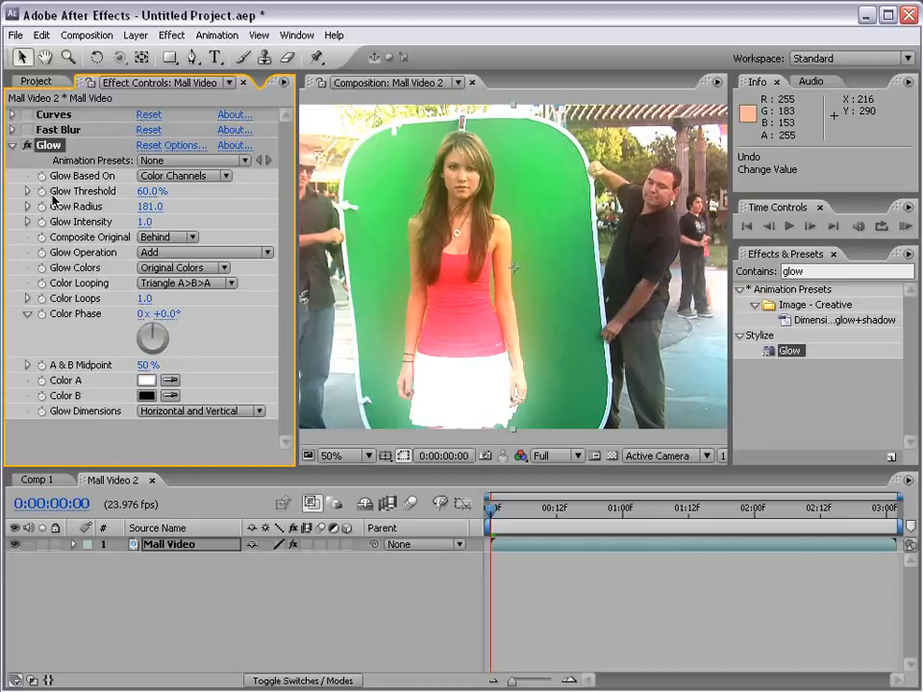
{"action": "left_click_drag", "start_coordinate": [149, 192], "coordinate": [225, 190]}
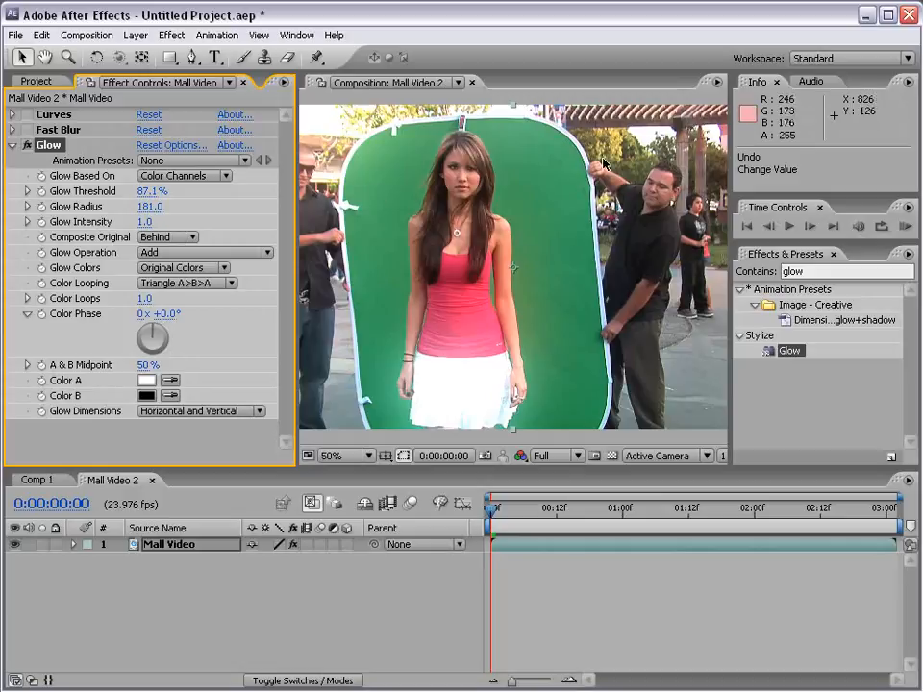
Set the Glow Radius to 80.0, and delete the Glow effect from the Mall Video layer
{"action": "left_click_drag", "start_coordinate": [154, 206], "coordinate": [64, 215]}
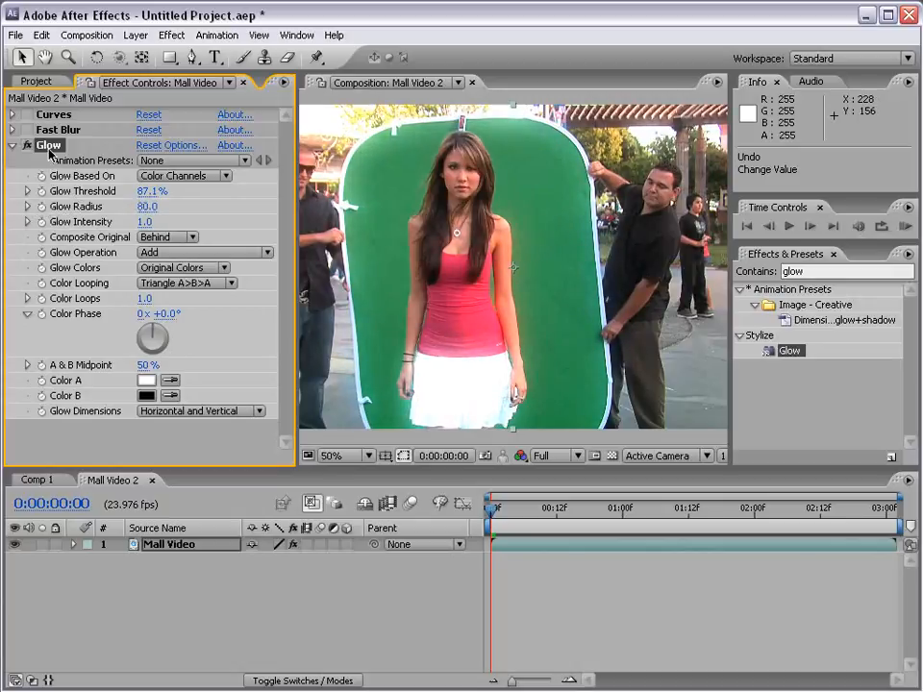
{"action": "key", "text": "Delete"}
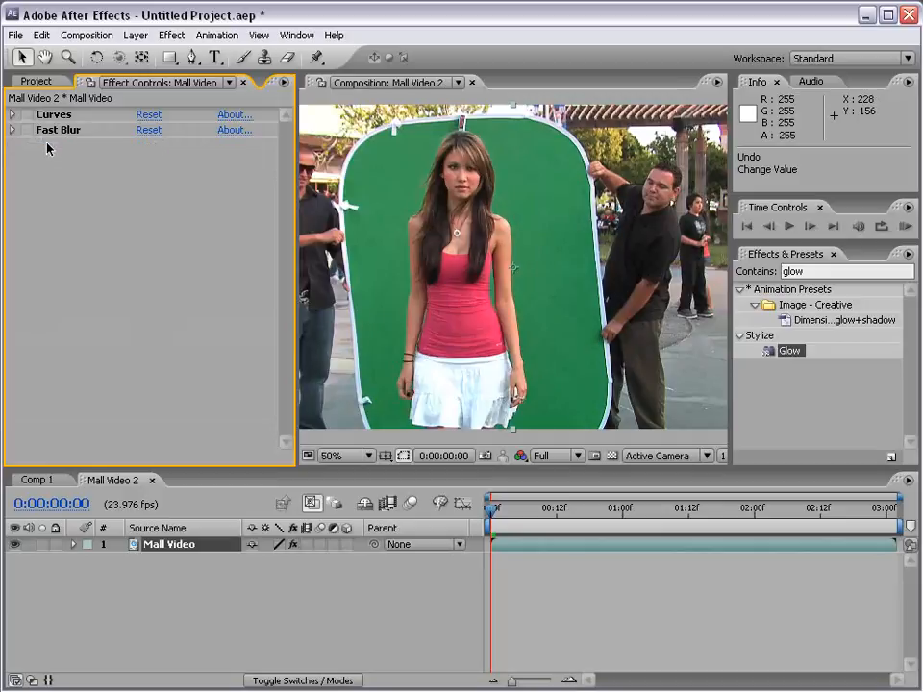
Turn on the Fast Blur effect and duplicate it on the Mall Video layer
{"action": "left_click", "coordinate": [53, 130]}
{"action": "left_click", "coordinate": [27, 129]}
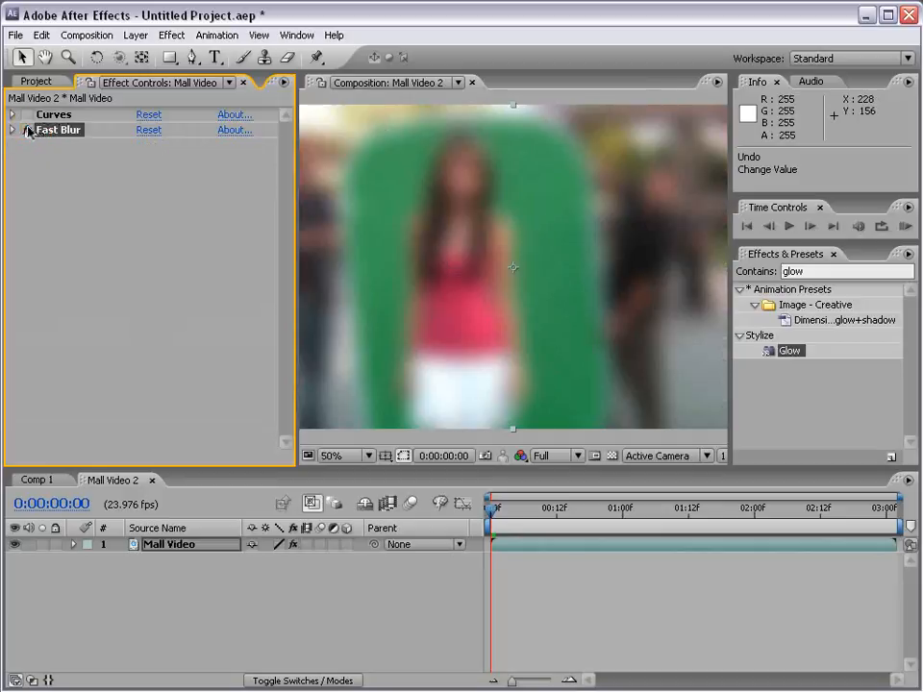
{"action": "left_click", "coordinate": [42, 34]}
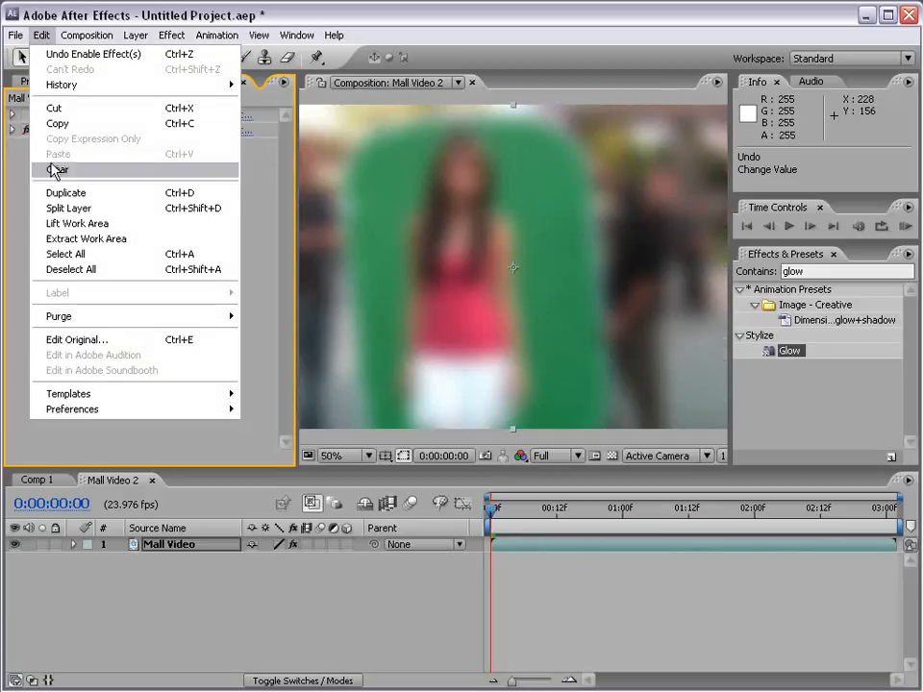
{"action": "left_click", "coordinate": [58, 200]}
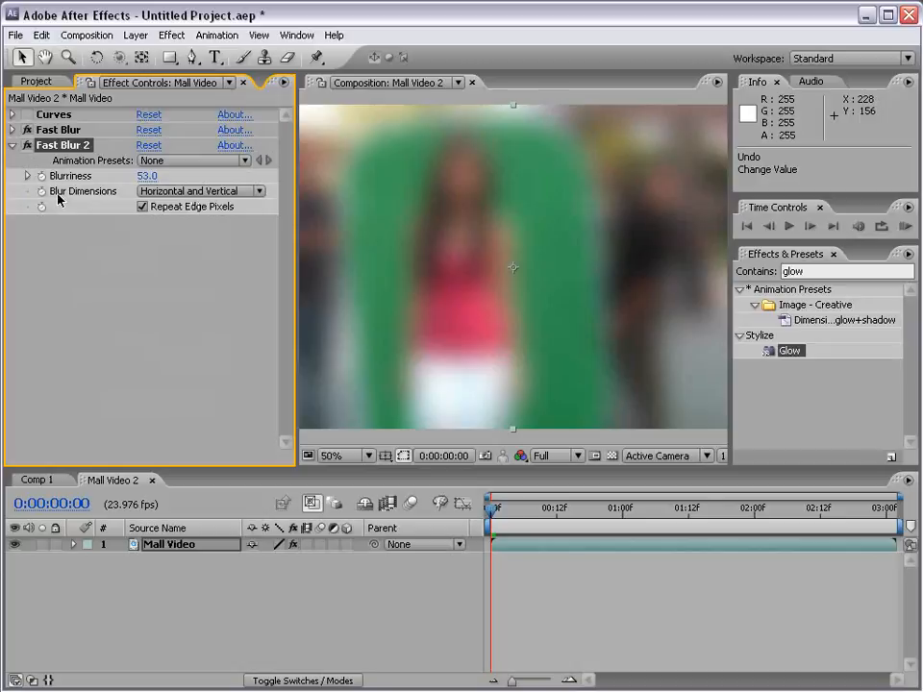
Turn off the original Fast Blur and set the Blurriness of its duplicate to 42.0
{"action": "left_click", "coordinate": [45, 141]}
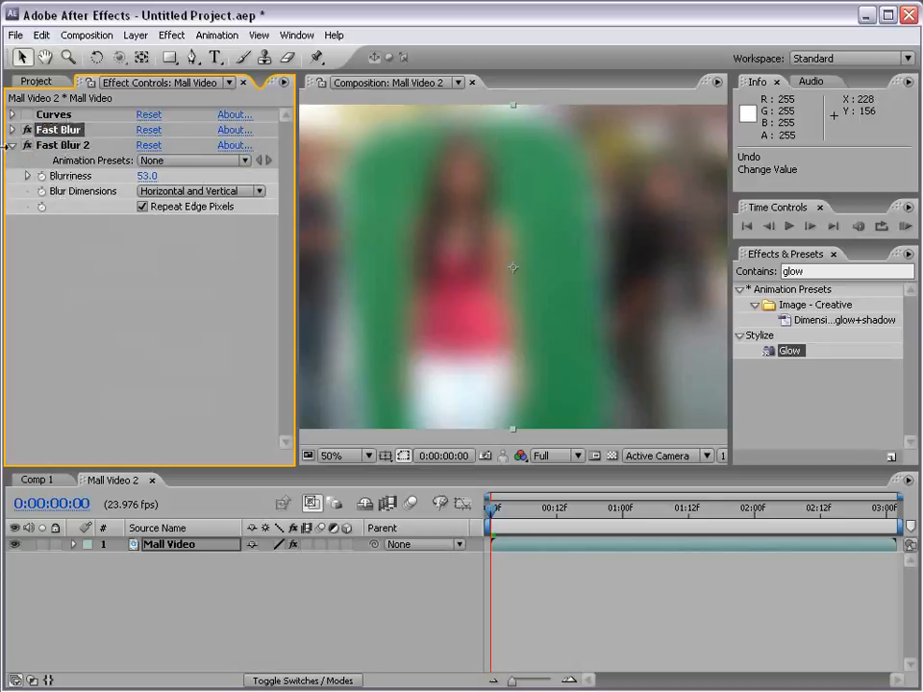
{"action": "left_click", "coordinate": [26, 129]}
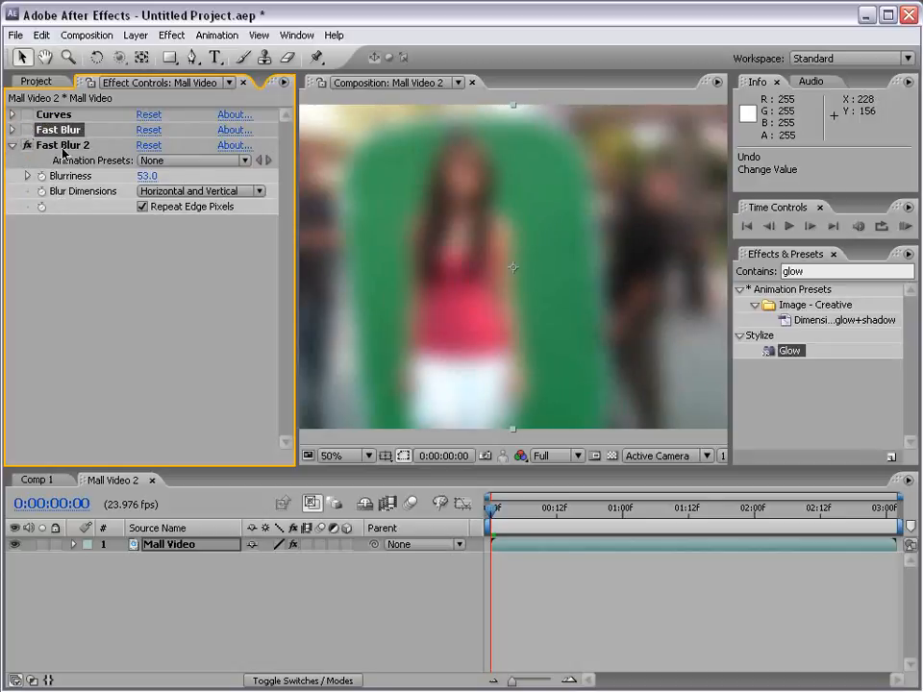
{"action": "left_click", "coordinate": [63, 146]}
{"action": "left_click_drag", "start_coordinate": [147, 175], "coordinate": [135, 176]}
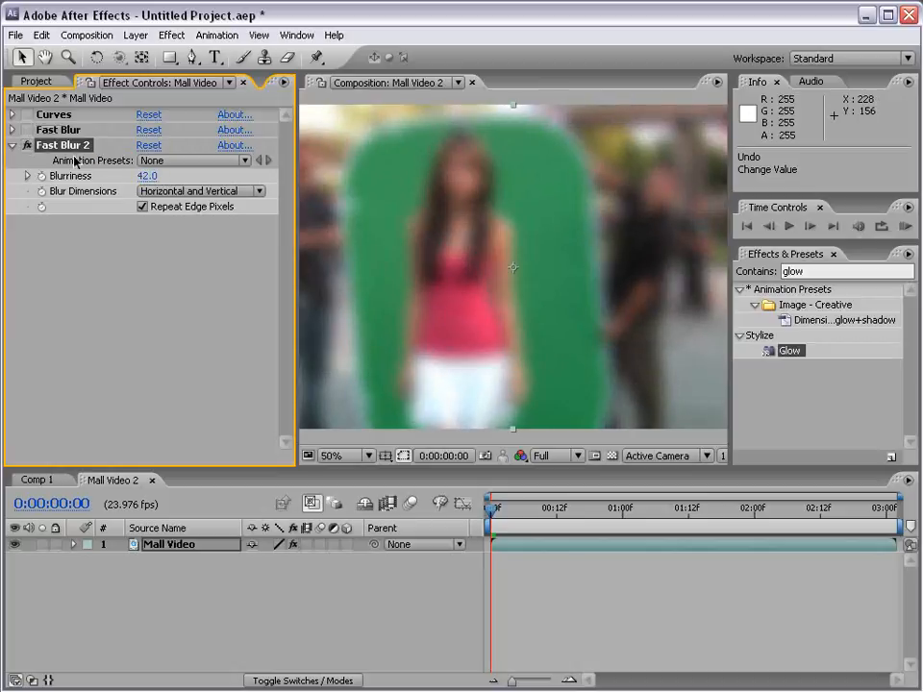
Delete the duplicated Fast Blur, the original Fast Blur and Curves from the Mall Video layer
{"action": "key", "text": "Delete"}
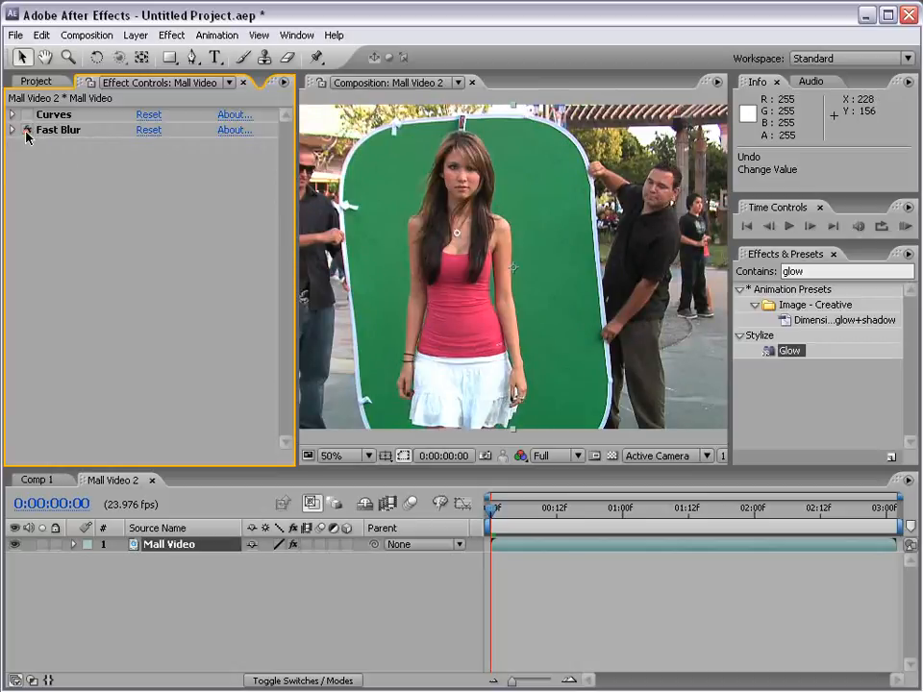
{"action": "left_click", "coordinate": [26, 131]}
{"action": "left_click", "coordinate": [27, 131]}
{"action": "left_click", "coordinate": [53, 130]}
{"action": "left_click", "coordinate": [53, 115], "text": "shift"}
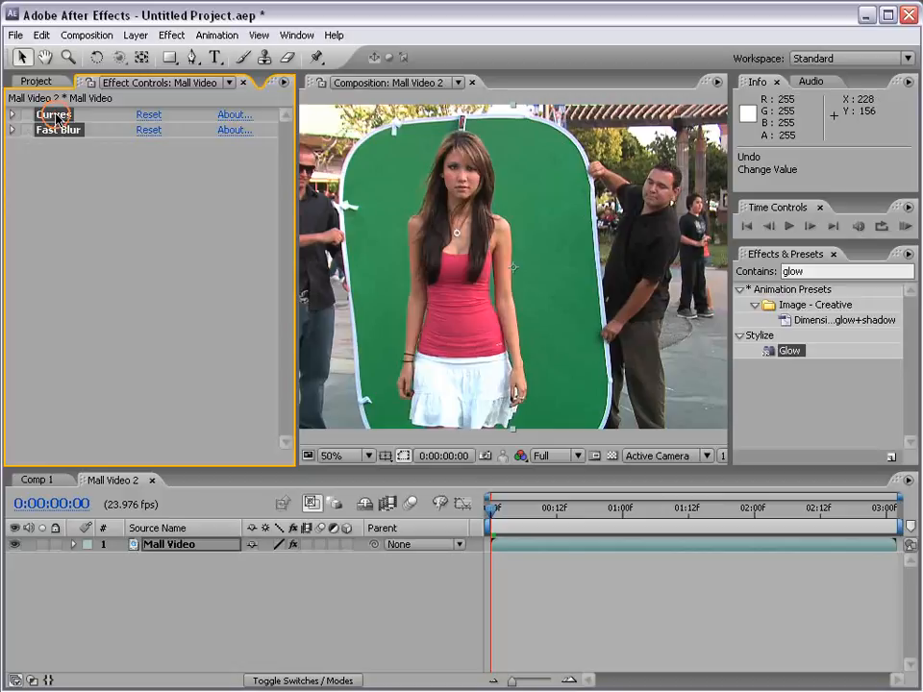
{"action": "key", "text": "Delete"}
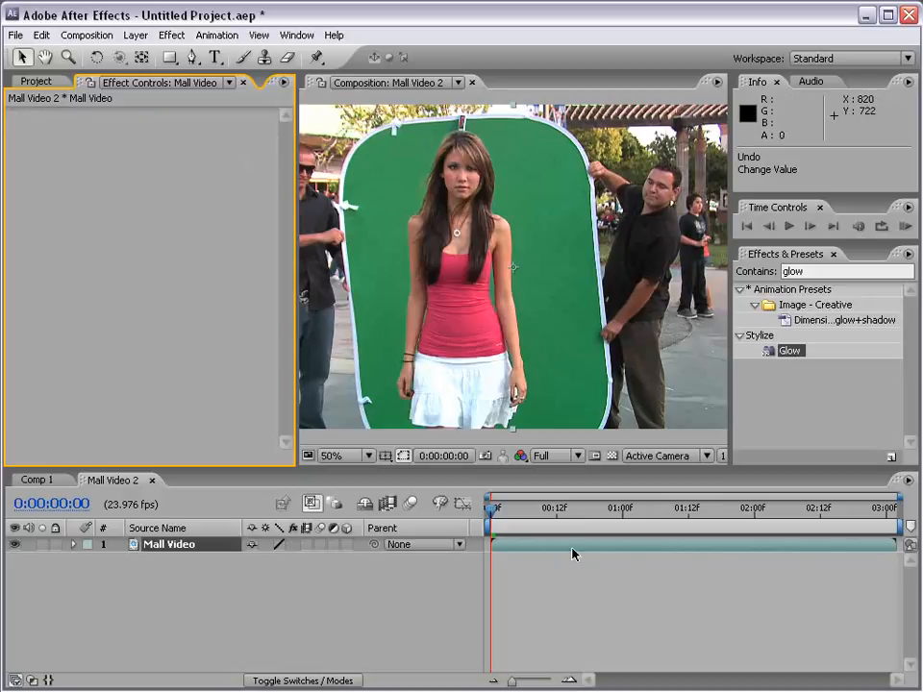
Apply the Ramp effect to the Mall Video layer, starting the ramp at about 382, 230 and ending it at about 744, 652
{"action": "left_click", "coordinate": [530, 546]}
{"action": "left_click", "coordinate": [169, 34]}
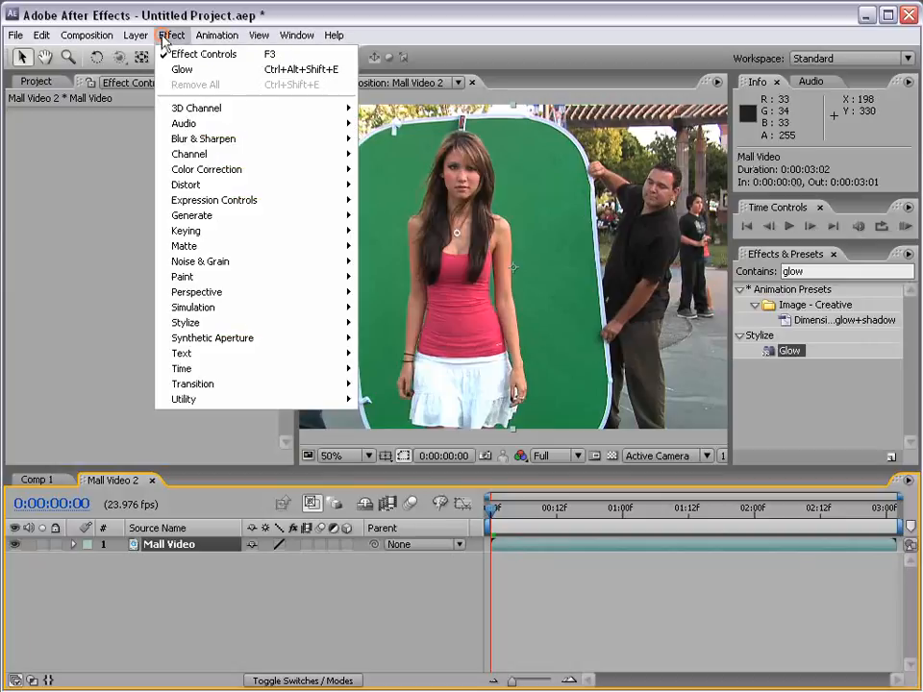
{"action": "mouse_move", "coordinate": [204, 219]}
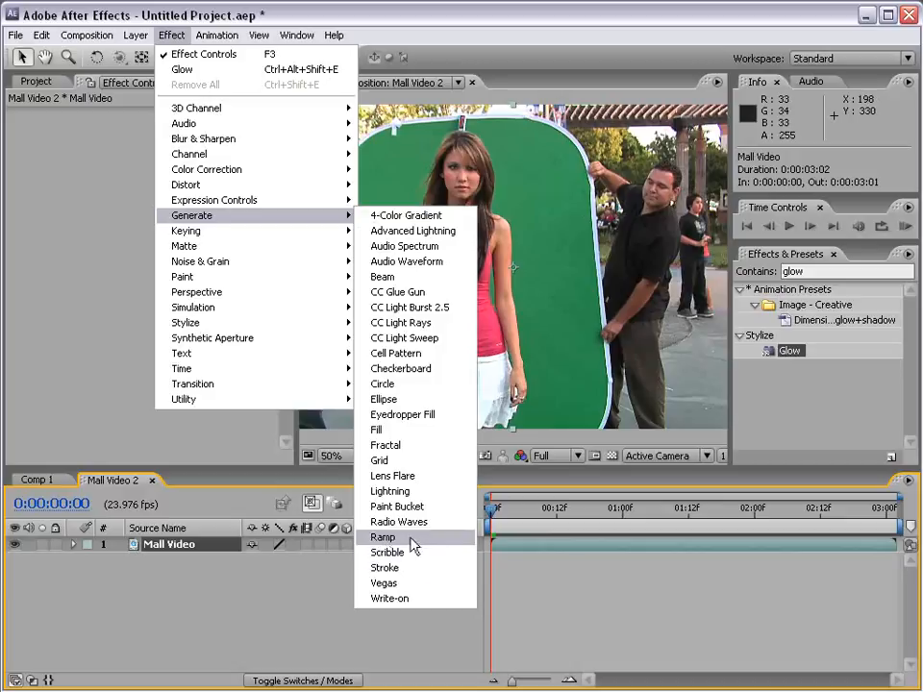
{"action": "left_click", "coordinate": [385, 537]}
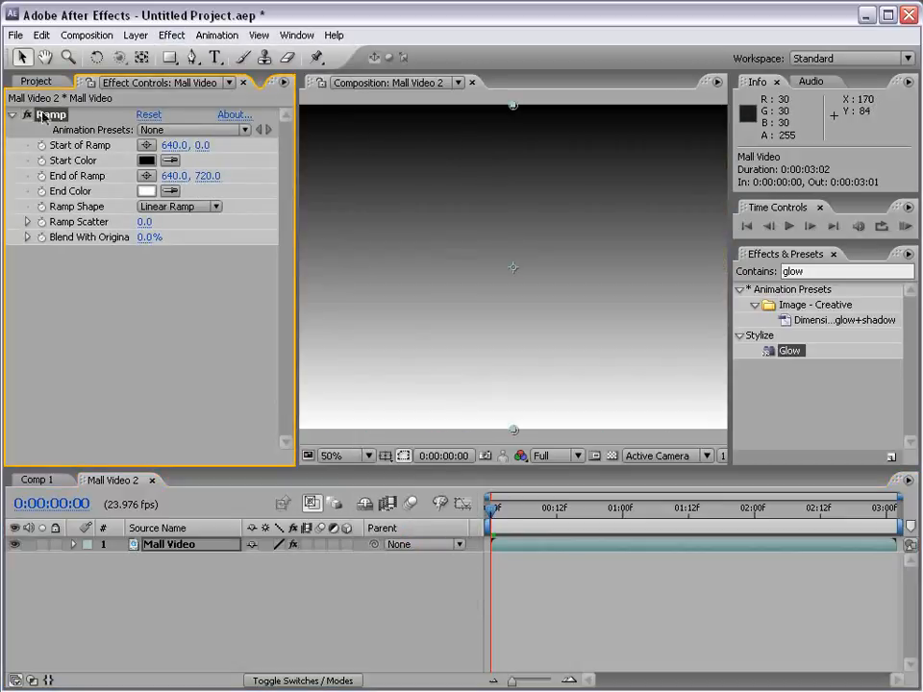
{"action": "left_click_drag", "start_coordinate": [514, 106], "coordinate": [405, 221]}
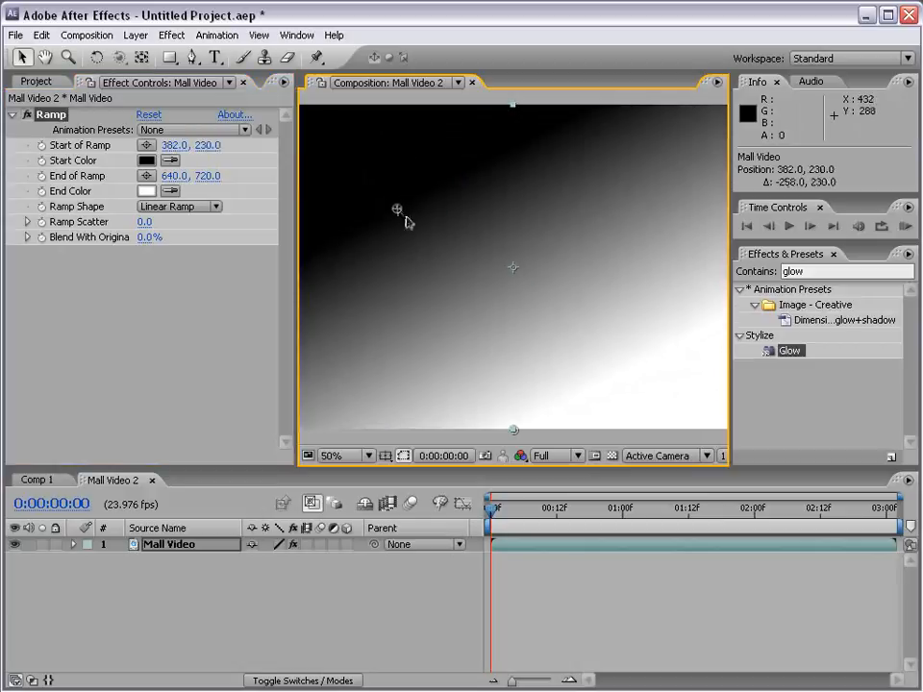
{"action": "left_click_drag", "start_coordinate": [514, 430], "coordinate": [562, 398]}
Set the Ramp's Start Color to red
{"action": "left_click", "coordinate": [147, 161]}
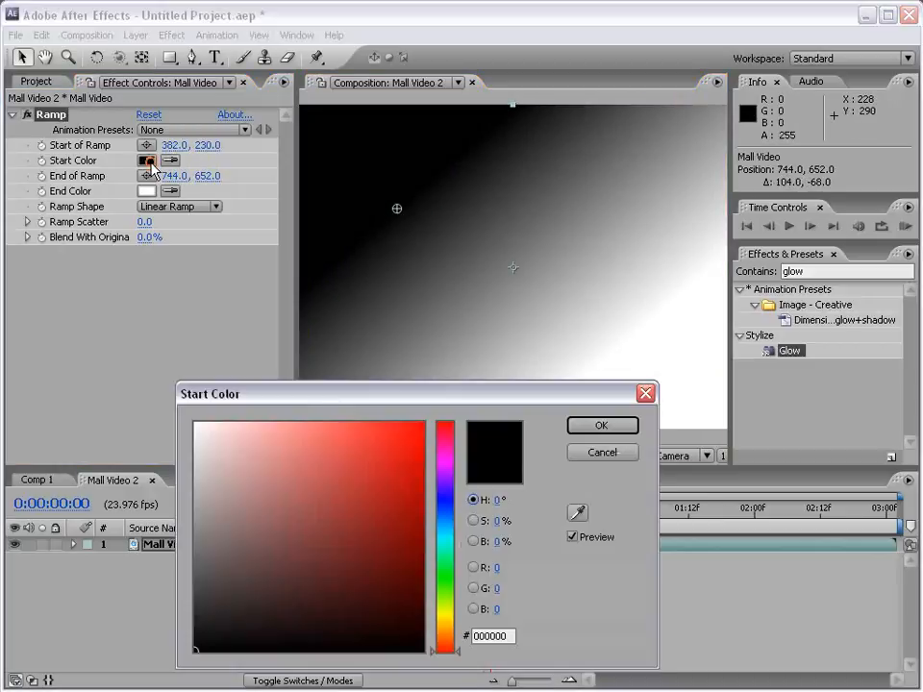
{"action": "left_click_drag", "start_coordinate": [321, 510], "coordinate": [480, 420]}
{"action": "left_click", "coordinate": [600, 425]}
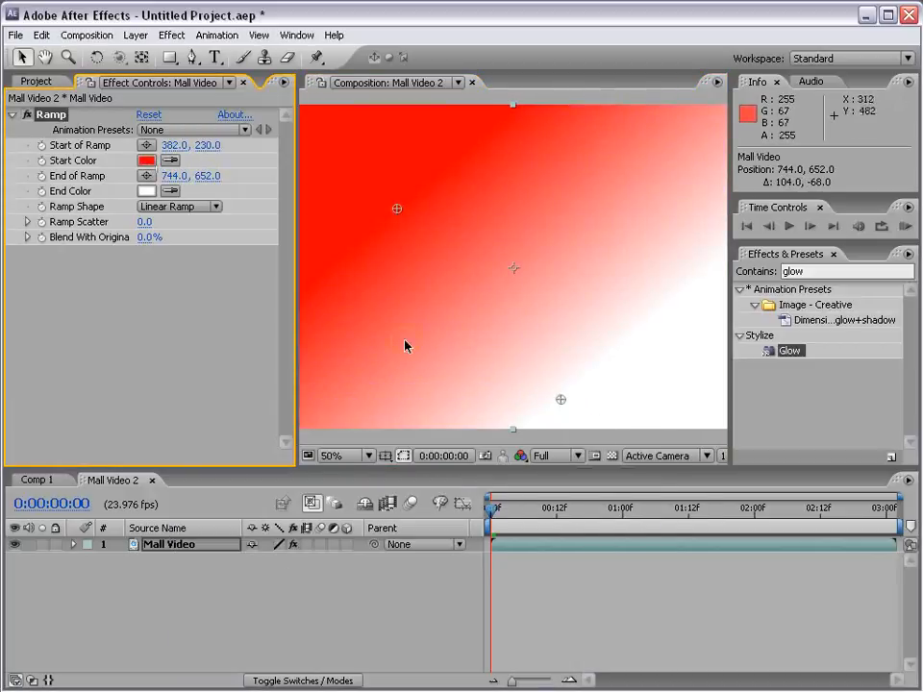
Change the Ramp Shape to Radial Ramp and move the Start of Ramp to about 574, 338
{"action": "left_click", "coordinate": [191, 207]}
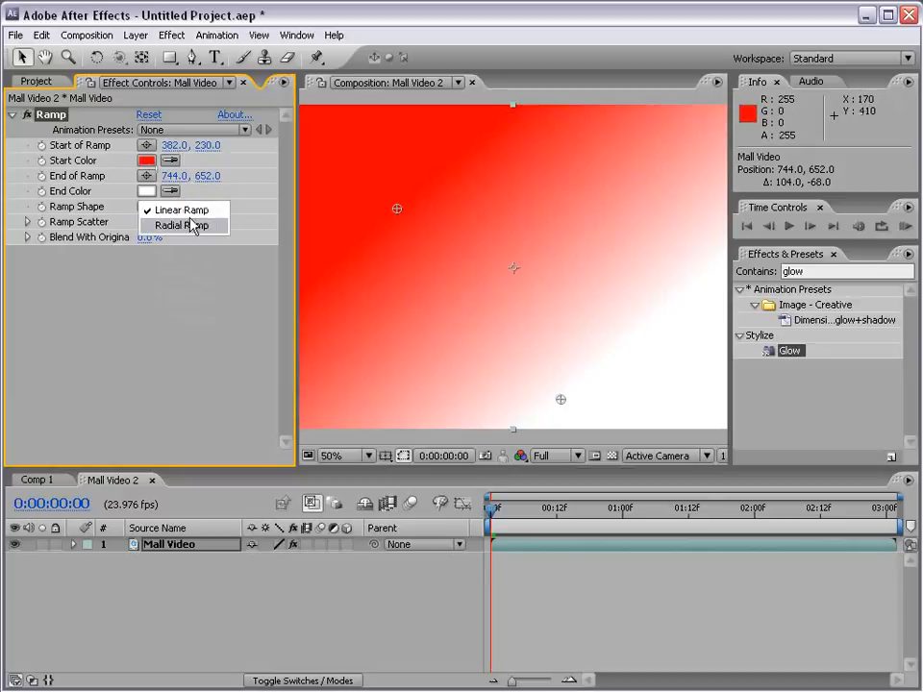
{"action": "left_click", "coordinate": [192, 225]}
{"action": "left_click_drag", "start_coordinate": [420, 231], "coordinate": [486, 261]}
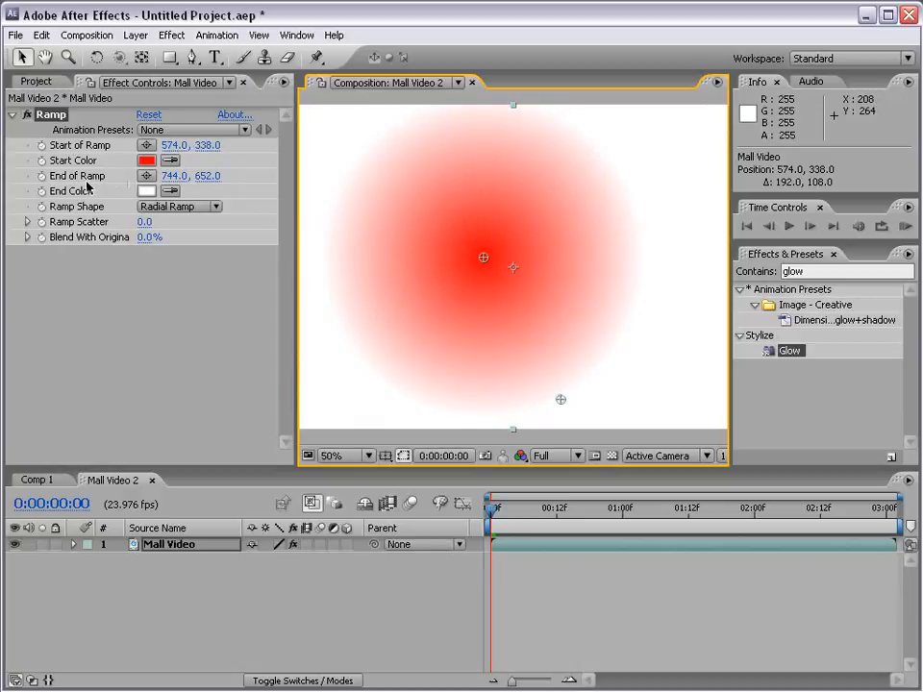
Replace the Ramp effect with a Lens Flare and move its Flare Center to about 742, 288
{"action": "key", "text": "Delete"}
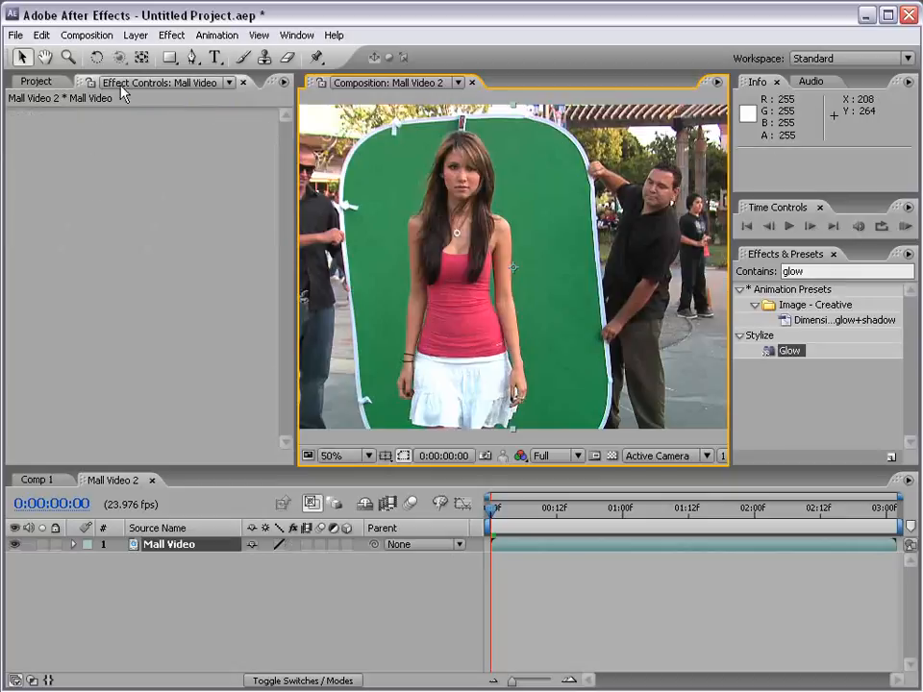
{"action": "left_click", "coordinate": [171, 35]}
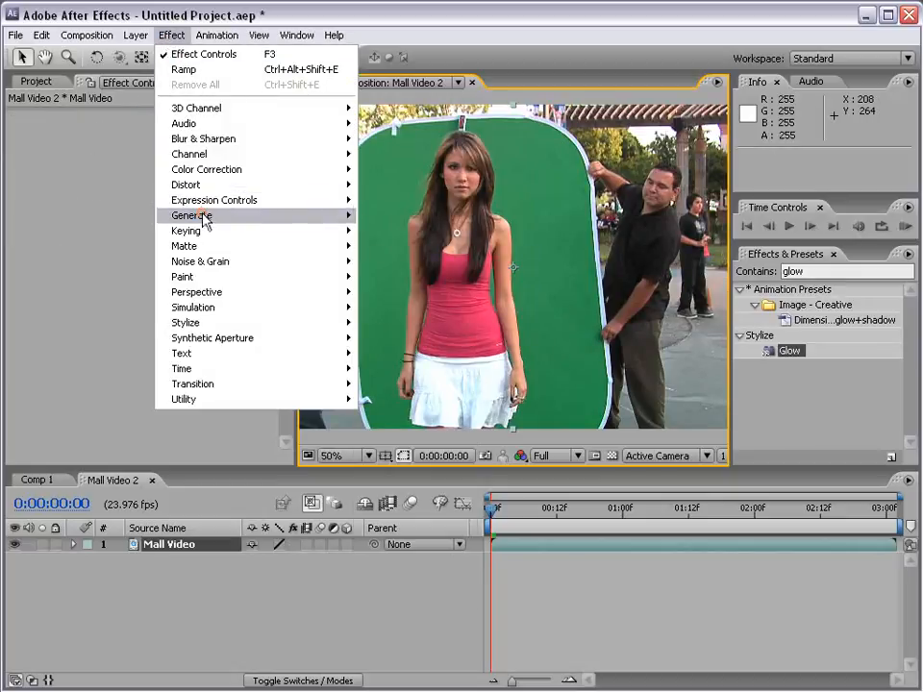
{"action": "mouse_move", "coordinate": [201, 216]}
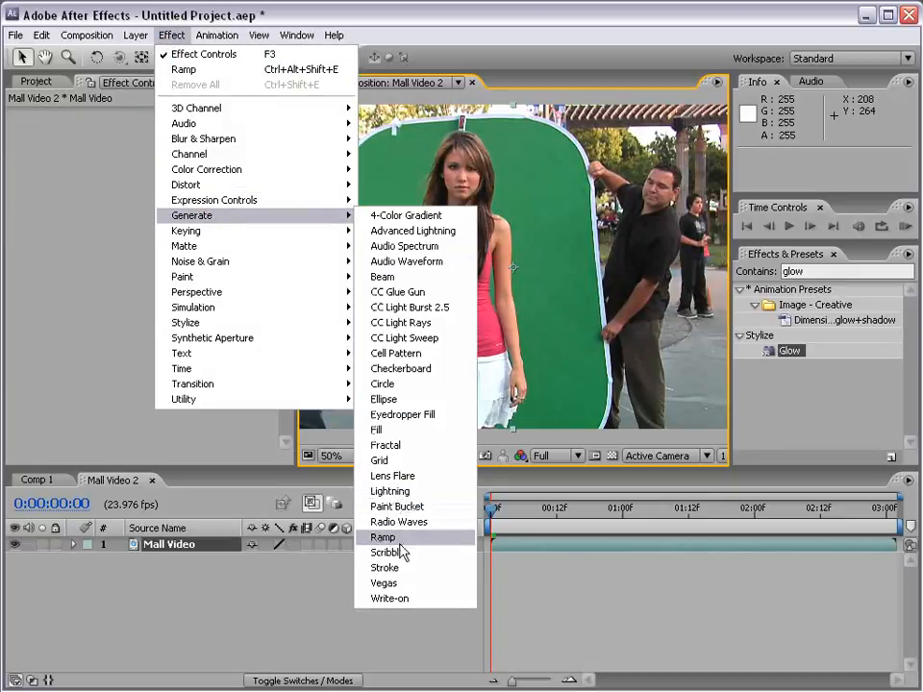
{"action": "left_click", "coordinate": [443, 483]}
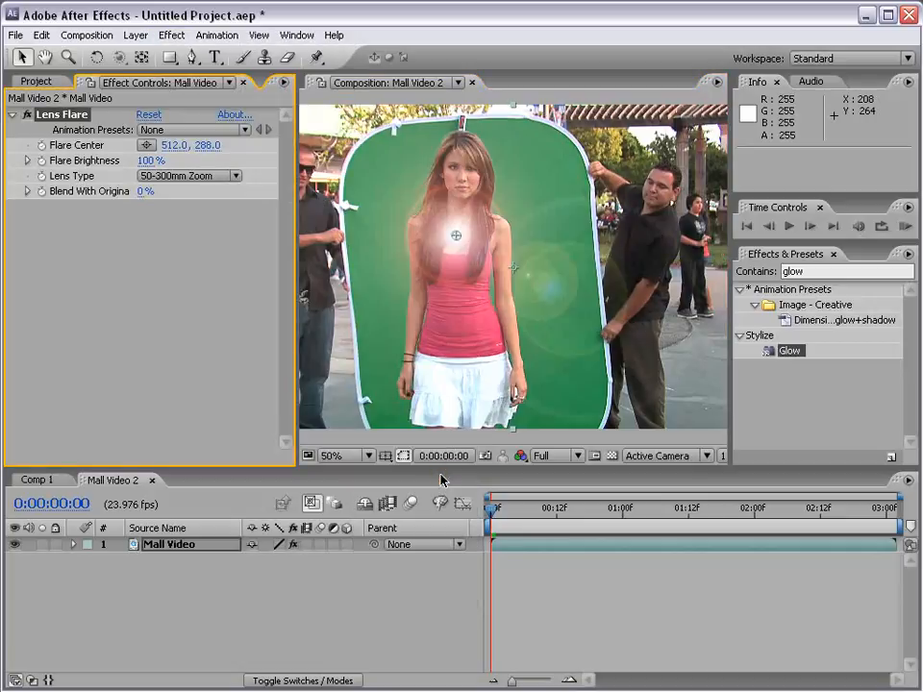
{"action": "left_click_drag", "start_coordinate": [461, 235], "coordinate": [559, 238]}
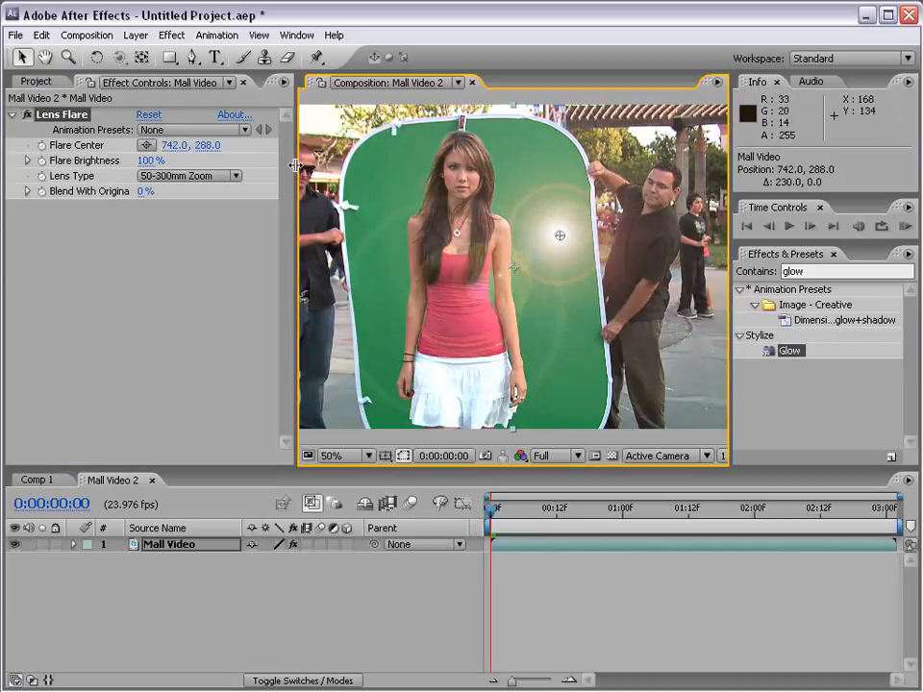
Replace the Lens Flare with the Hue/Saturation effect and turn on Colorize
{"action": "key", "text": "Delete"}
{"action": "left_click", "coordinate": [175, 36]}
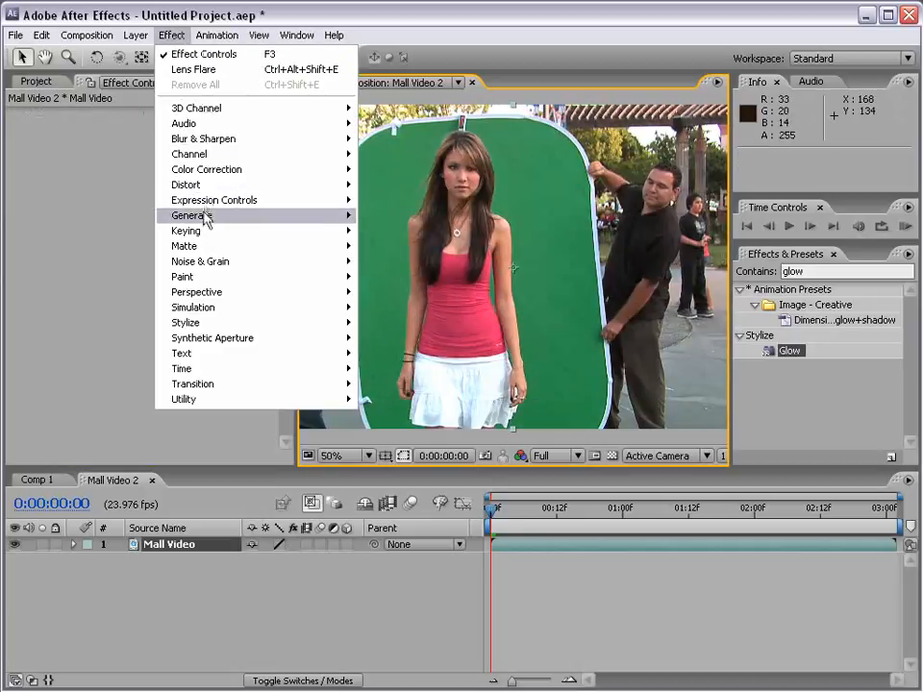
{"action": "mouse_move", "coordinate": [205, 215]}
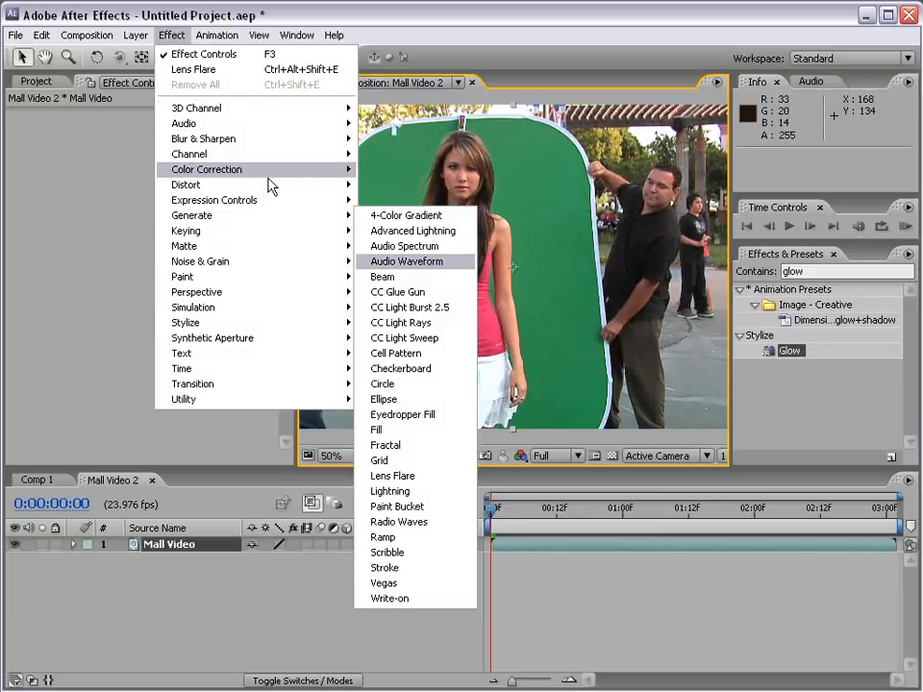
{"action": "mouse_move", "coordinate": [259, 176]}
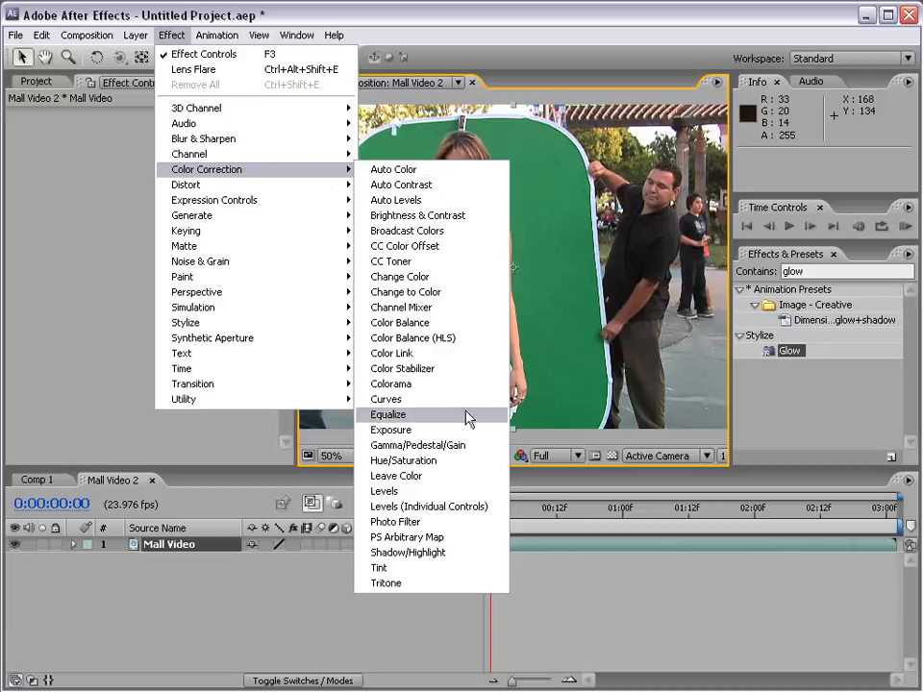
{"action": "left_click", "coordinate": [444, 464]}
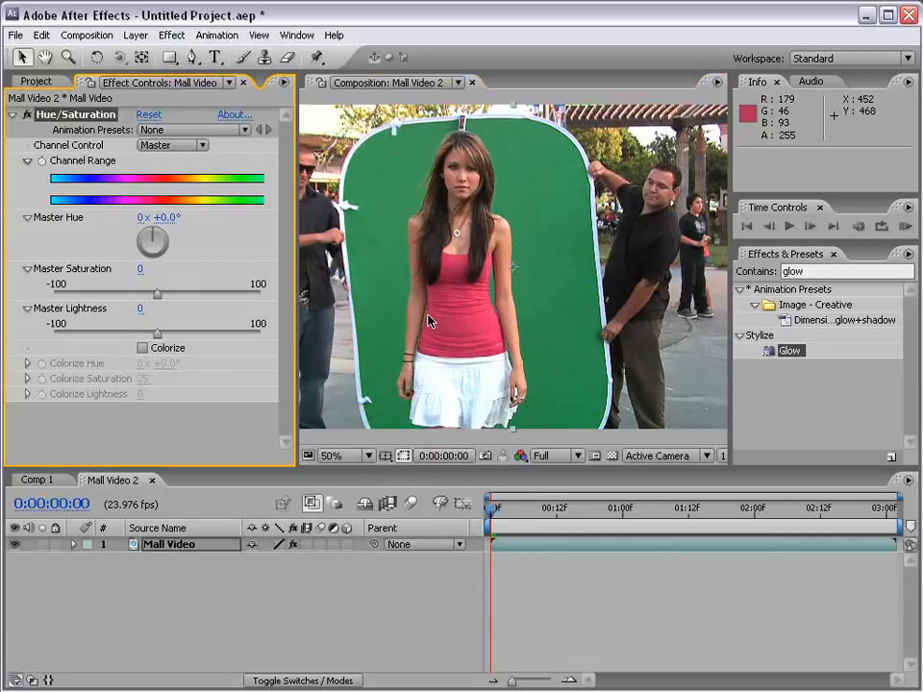
{"action": "left_click", "coordinate": [142, 347]}
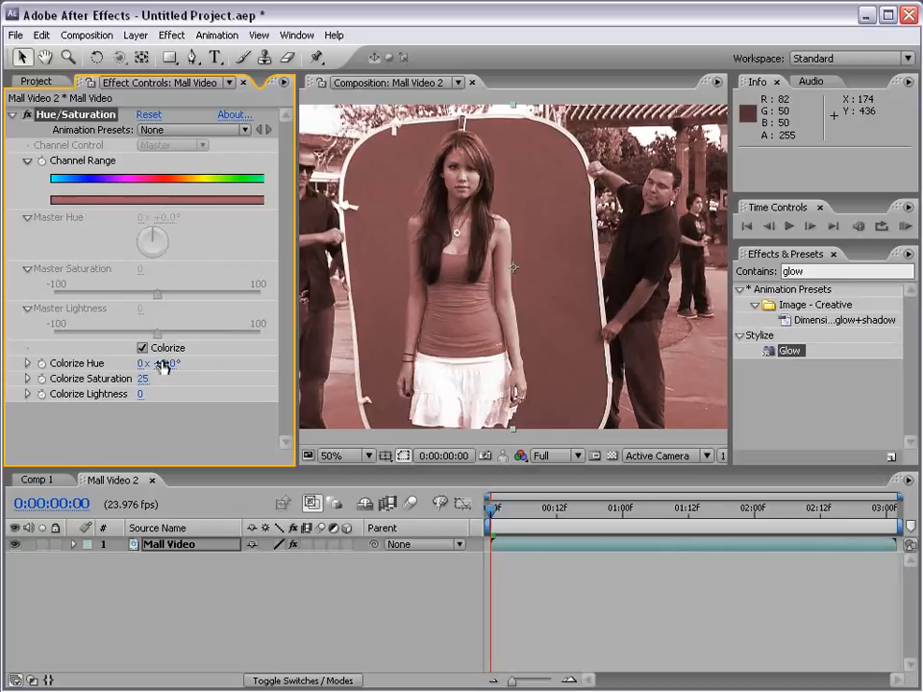
Try a Colorize Hue of -102.0° and a Colorize Saturation of 54
{"action": "left_click_drag", "start_coordinate": [163, 365], "coordinate": [83, 363]}
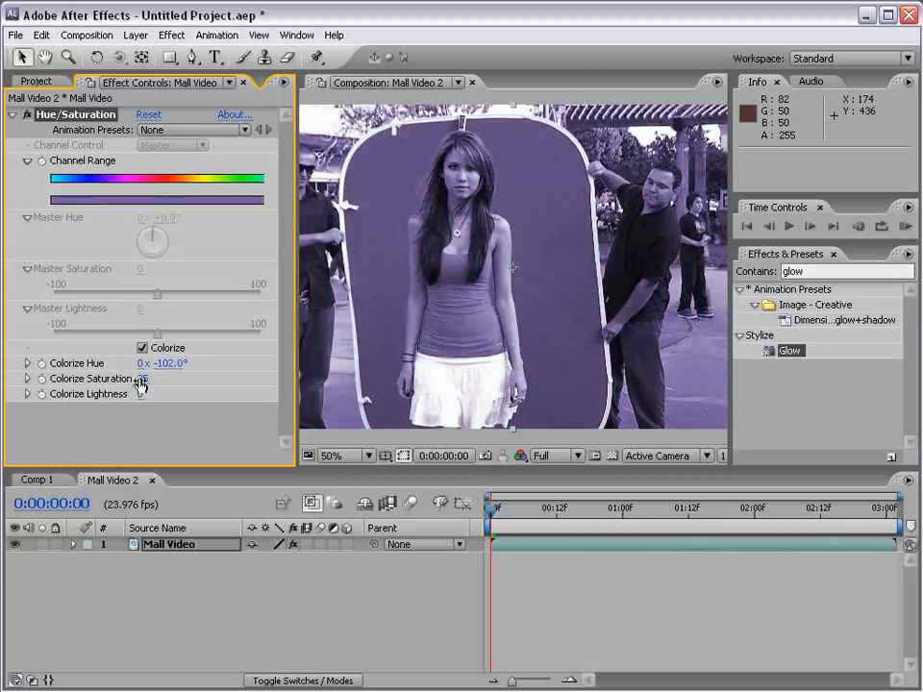
{"action": "left_click_drag", "start_coordinate": [142, 379], "coordinate": [177, 374]}
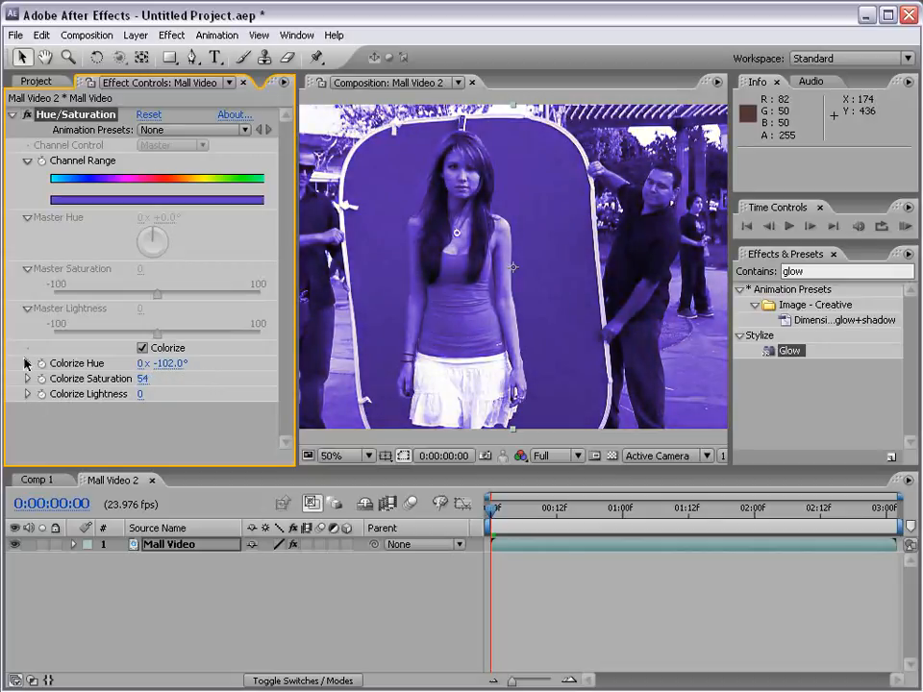
Set the Colorize Hue to +43.0° and the Colorize Saturation to 15 for a sepia tint
{"action": "left_click", "coordinate": [26, 363]}
{"action": "left_click_drag", "start_coordinate": [169, 363], "coordinate": [298, 359]}
{"action": "left_click_drag", "start_coordinate": [146, 416], "coordinate": [114, 412]}
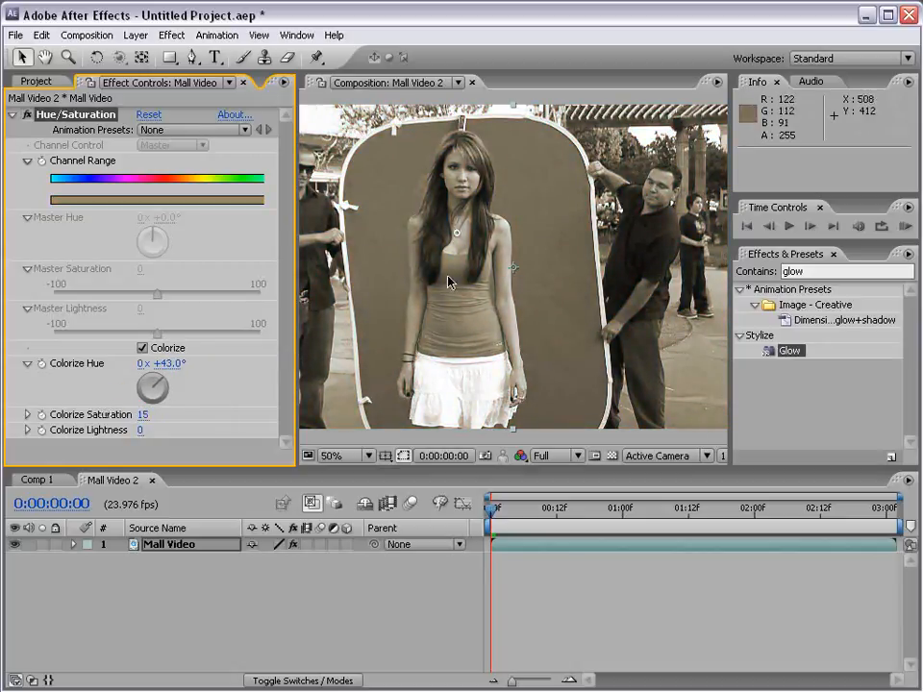
Apply Glow to the tinted Mall Video layer, with a Glow Threshold of 89.8% and a Glow Radius of 101.0
{"action": "left_click_drag", "start_coordinate": [792, 352], "coordinate": [521, 284]}
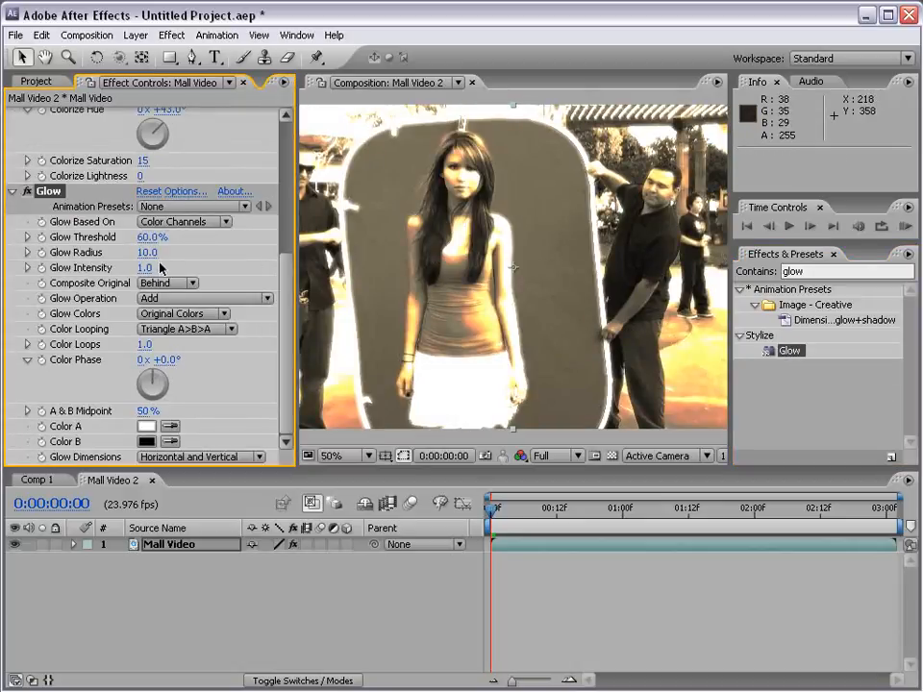
{"action": "left_click_drag", "start_coordinate": [148, 237], "coordinate": [206, 234]}
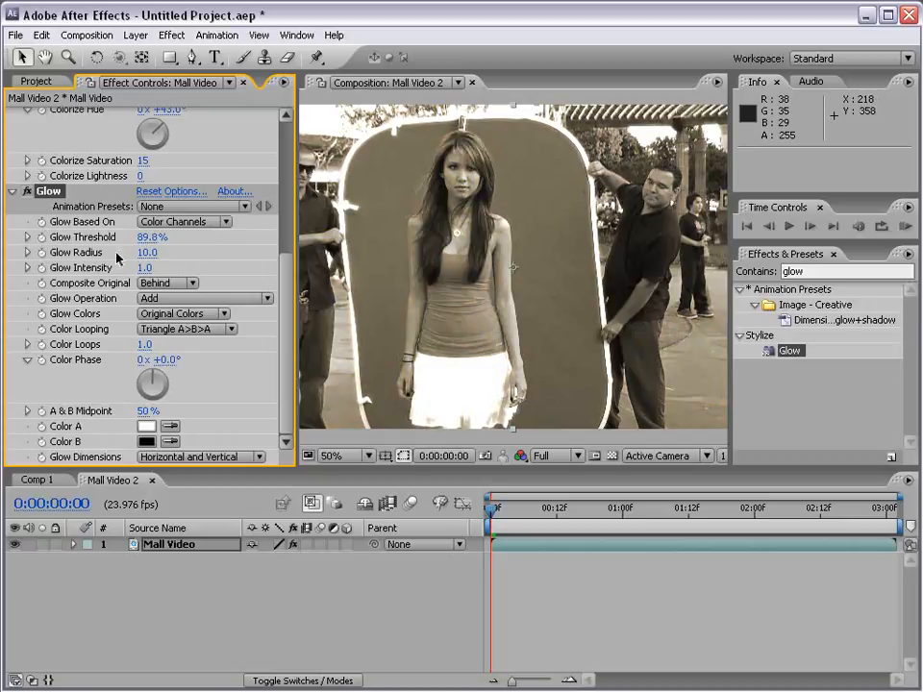
{"action": "left_click_drag", "start_coordinate": [147, 252], "coordinate": [224, 251]}
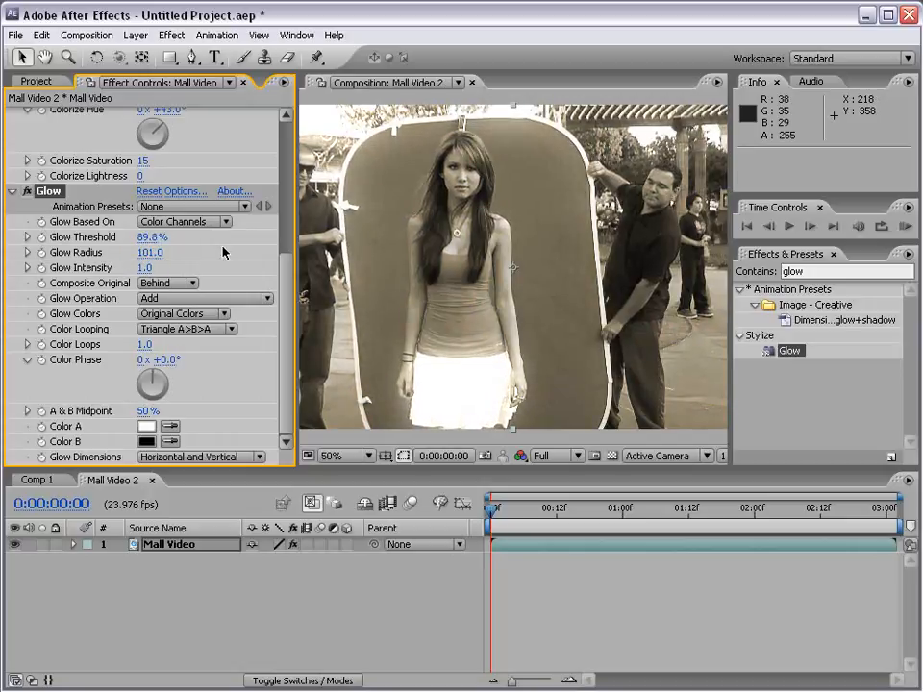
{"action": "key", "text": "comma"}
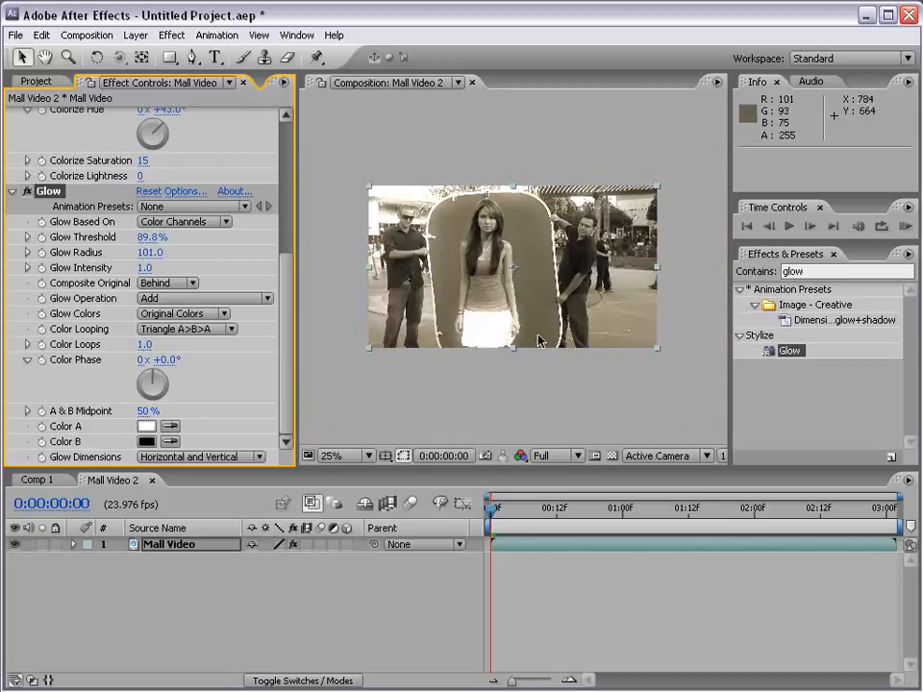
{"action": "key", "text": "period"}
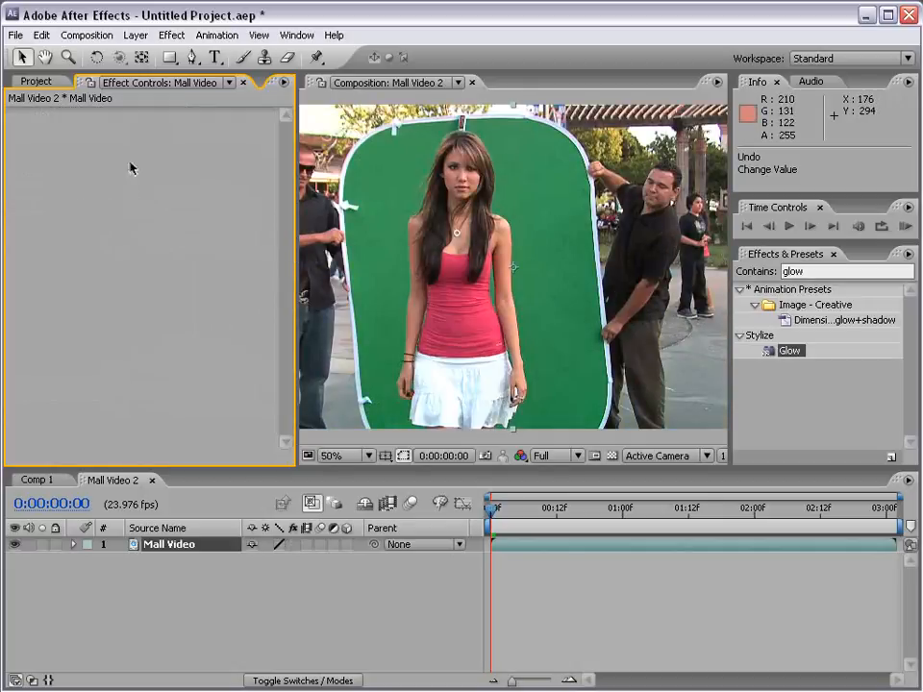
Apply the Change to Color effect to the Mall Video layer and sample the woman's pink top as the From color
{"action": "left_click", "coordinate": [169, 36]}
{"action": "mouse_move", "coordinate": [207, 169]}
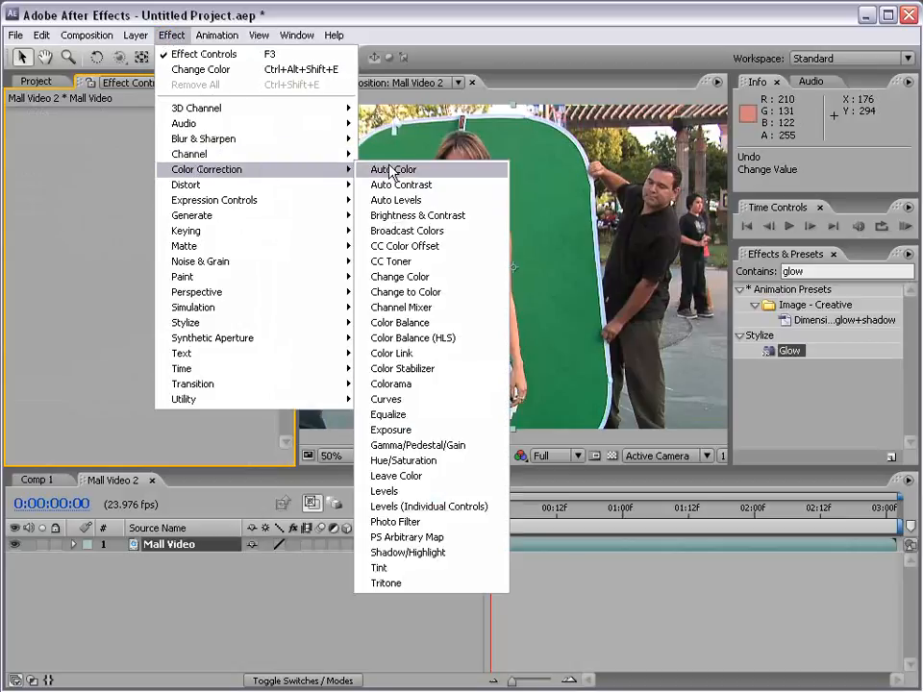
{"action": "left_click", "coordinate": [438, 293]}
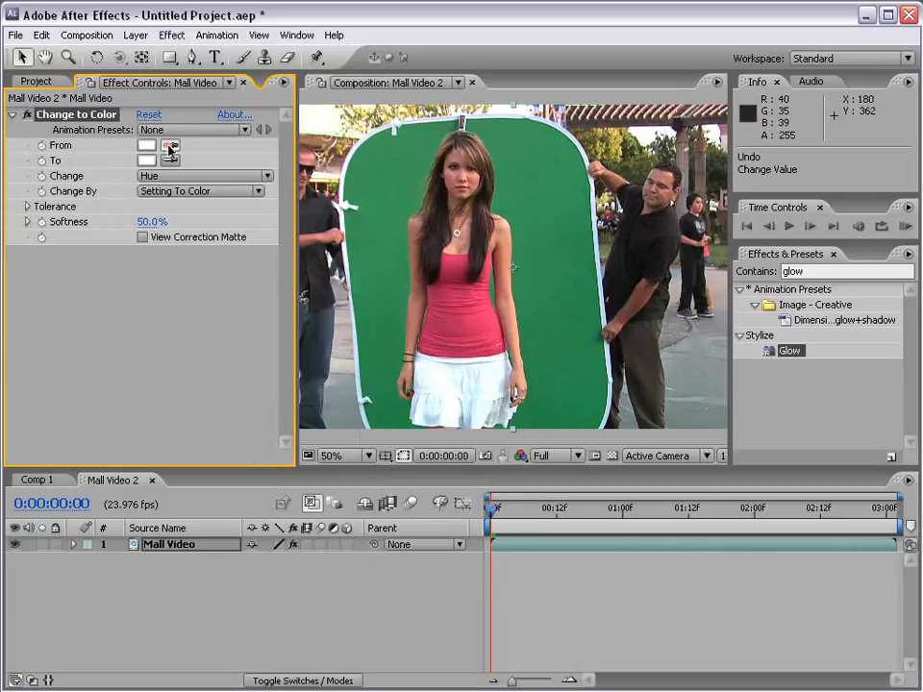
{"action": "left_click", "coordinate": [456, 267]}
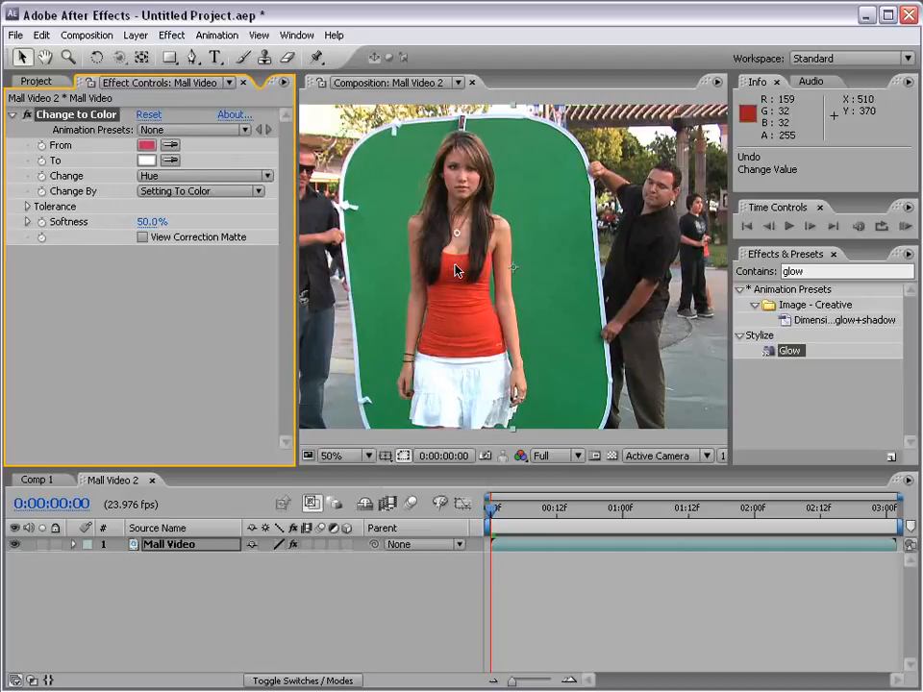
Try blue 0084D0 as the To color of Change to Color, and settle on orange D79B53
{"action": "left_click", "coordinate": [144, 160]}
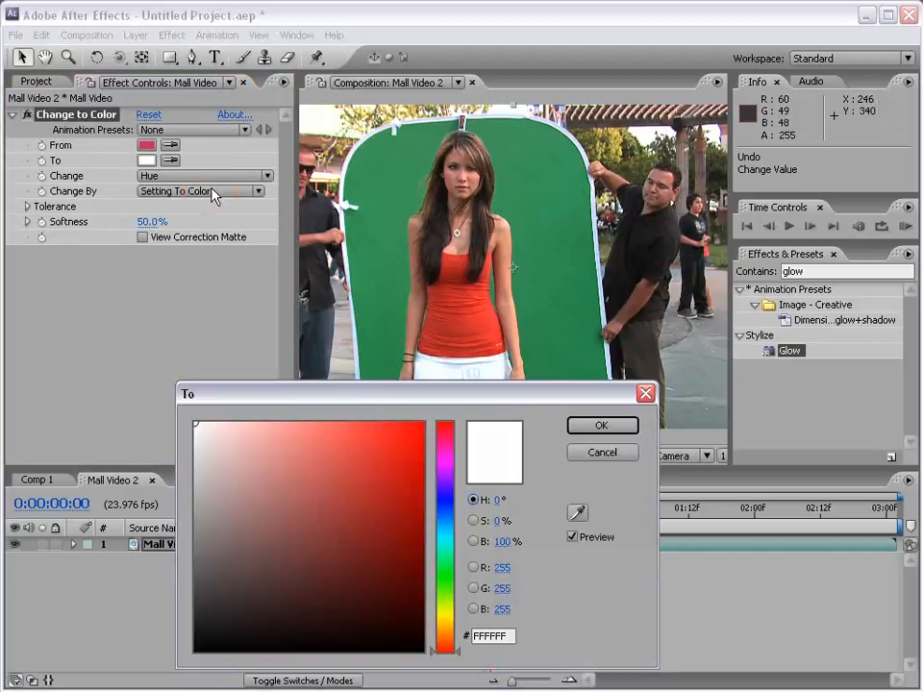
{"action": "left_click", "coordinate": [441, 524]}
{"action": "left_click", "coordinate": [404, 473]}
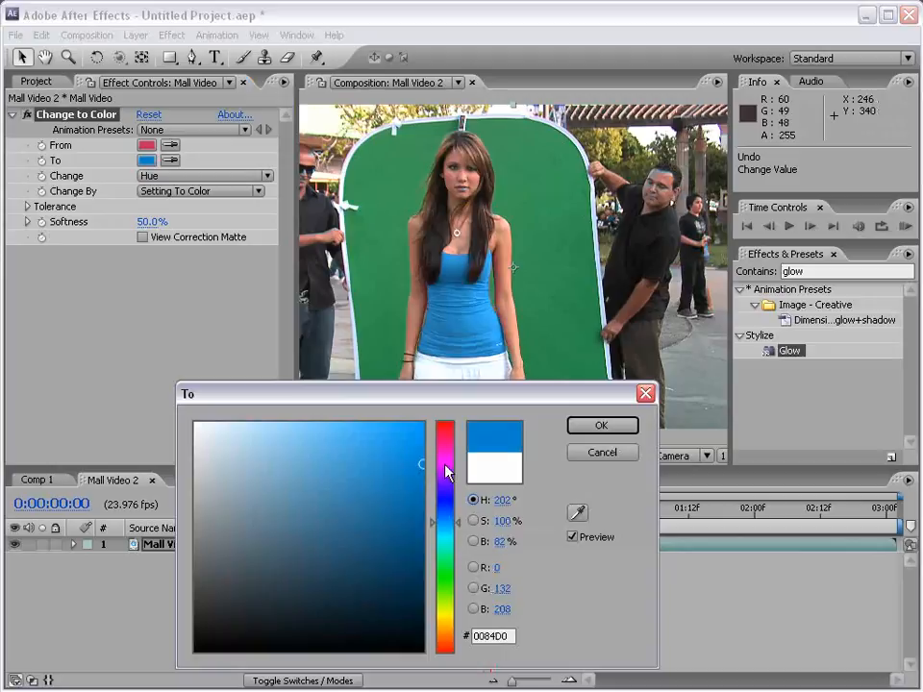
{"action": "left_click", "coordinate": [334, 457]}
{"action": "left_click_drag", "start_coordinate": [444, 550], "coordinate": [444, 632]}
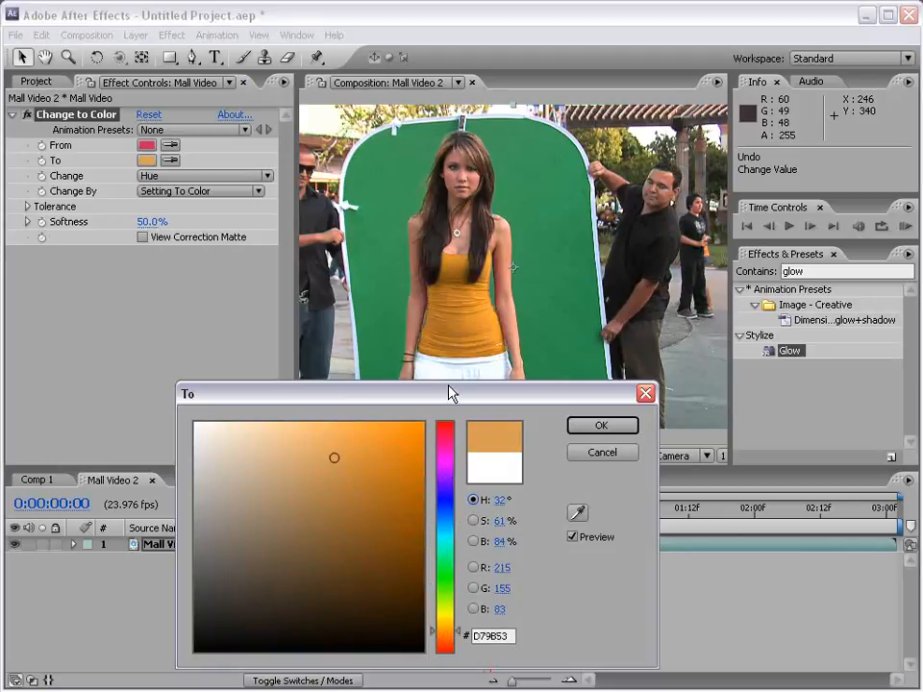
{"action": "left_click", "coordinate": [597, 425]}
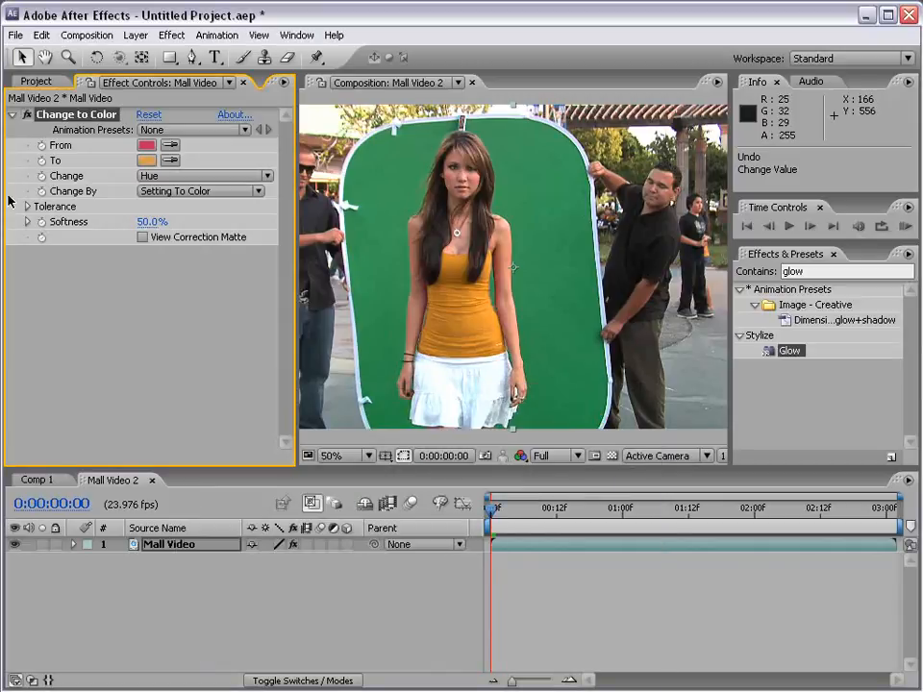
Lower the Hue tolerance of Change to Color to 1.0%
{"action": "left_click", "coordinate": [26, 206]}
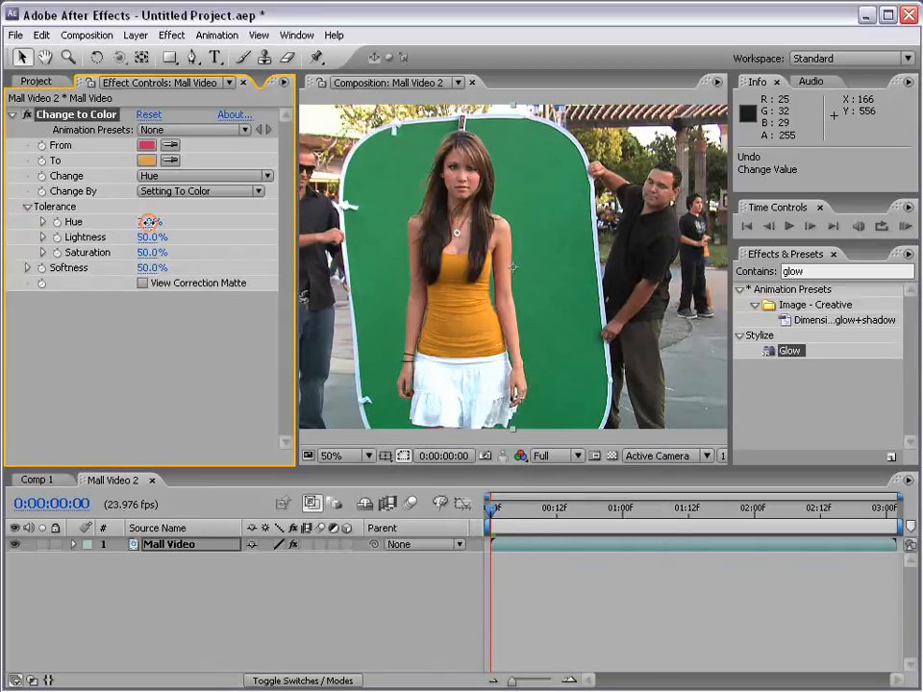
{"action": "mouse_move", "coordinate": [148, 221]}
{"action": "left_mouse_down"}
{"action": "mouse_move", "coordinate": [159, 221]}
{"action": "mouse_move", "coordinate": [139, 226]}
{"action": "left_mouse_up"}
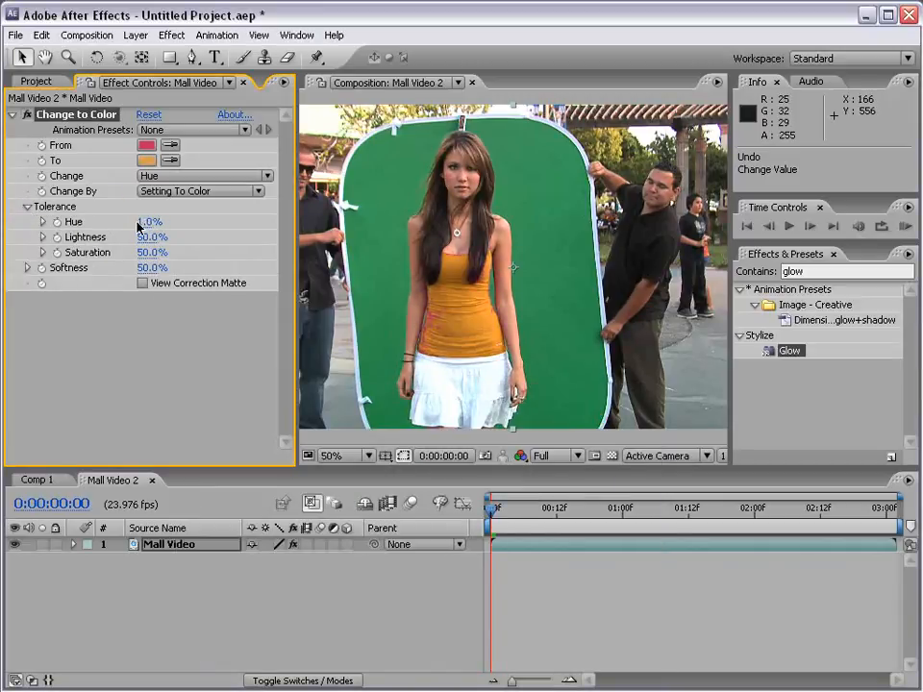